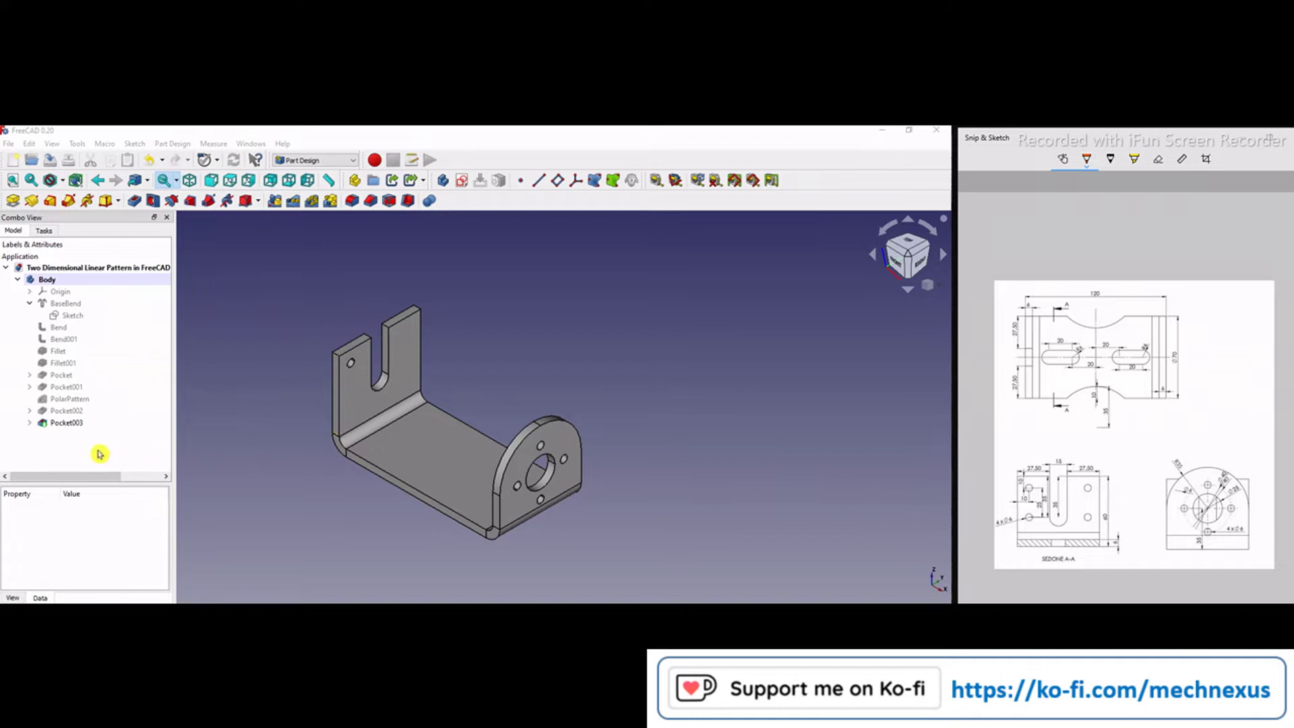
# Step: Tick the four small holes of the slotted flange in the section view of the reference drawing
pyautogui.click(65, 423)
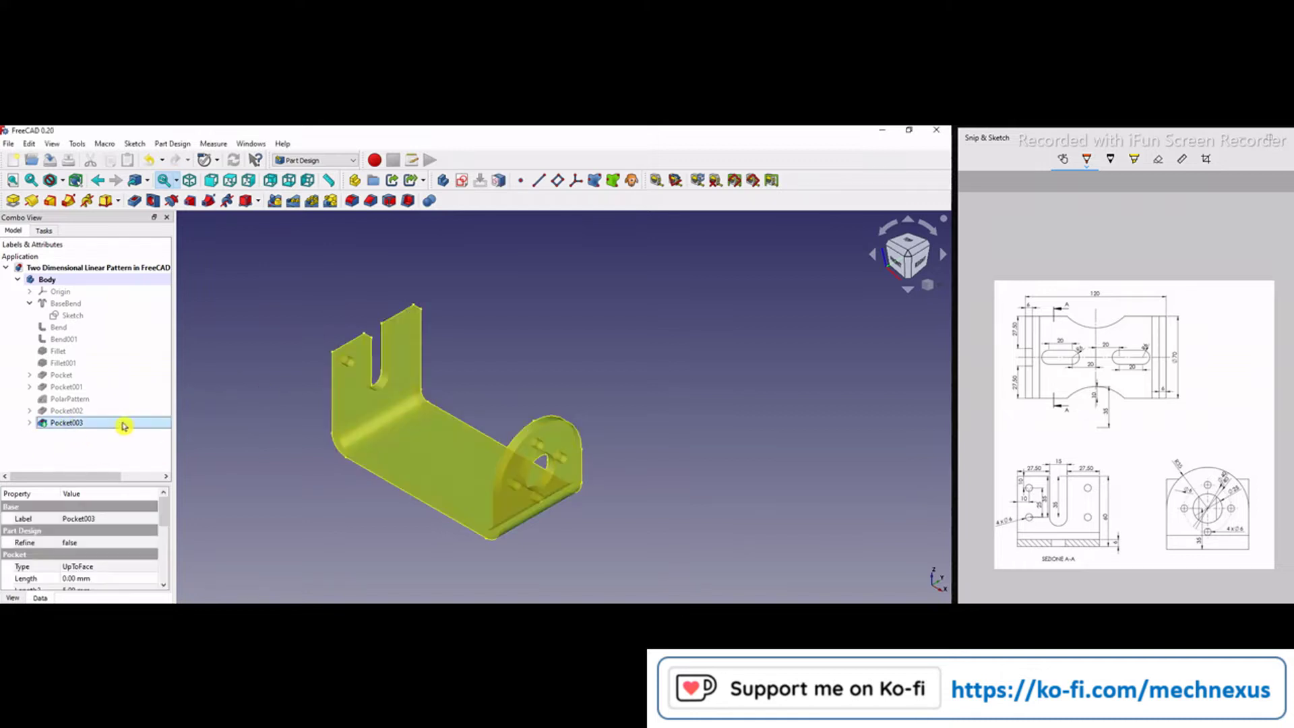
pyautogui.click(237, 421)
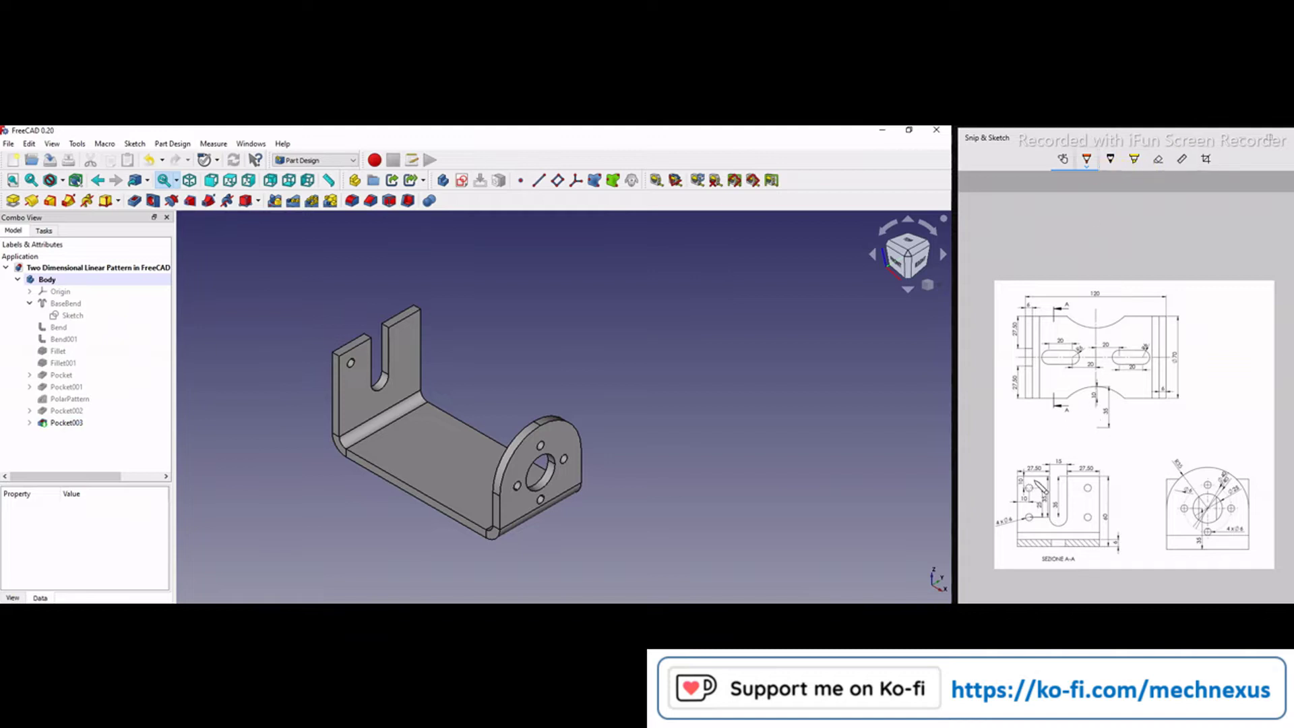
pyautogui.click(1039, 491)
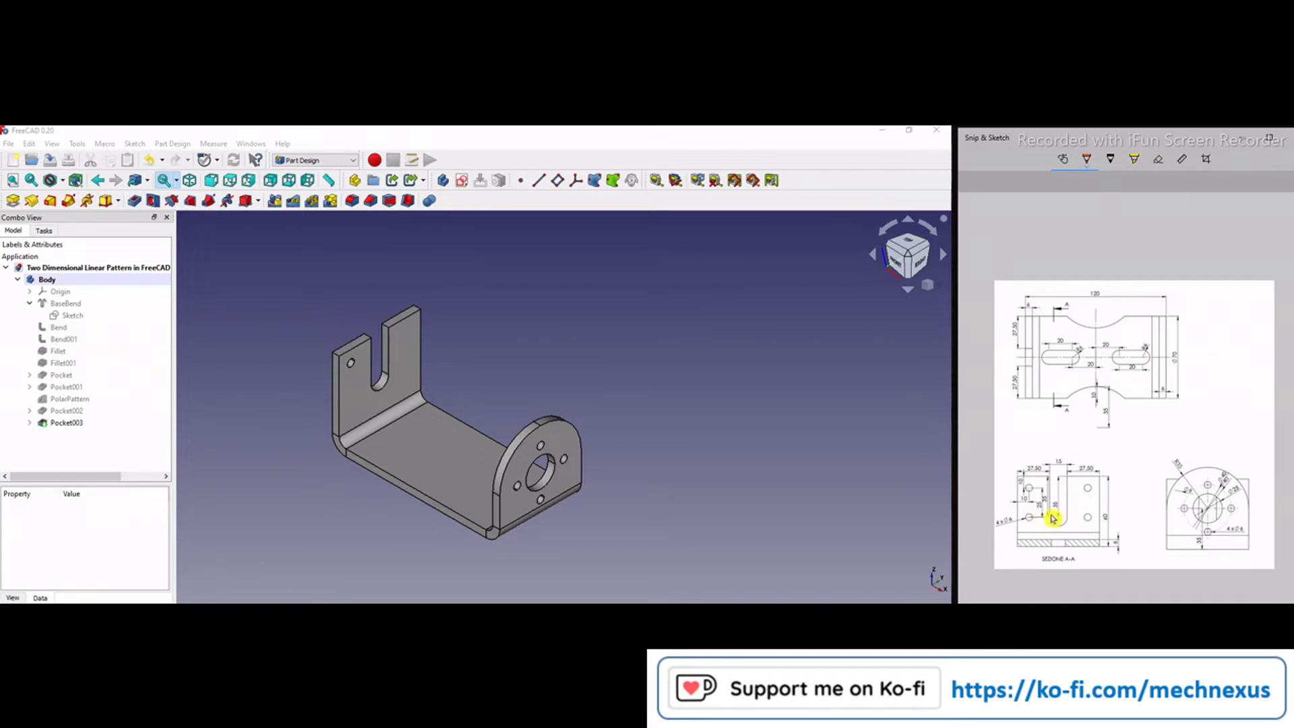
pyautogui.moveTo(1084, 513); pyautogui.dragTo(1093, 505)
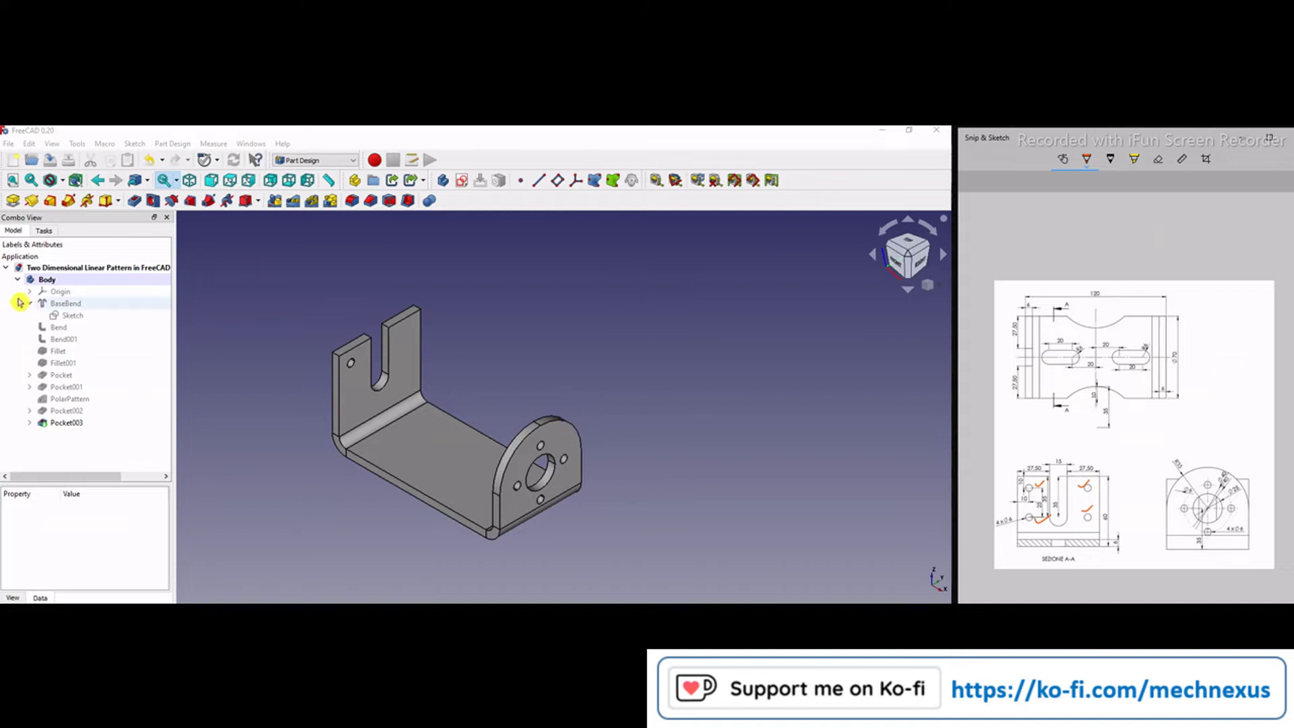
# Step: Try a linear pattern of Pocket003 along the Base Y axis with a length of 50 mm and 2 occurrences
pyautogui.click(67, 423)
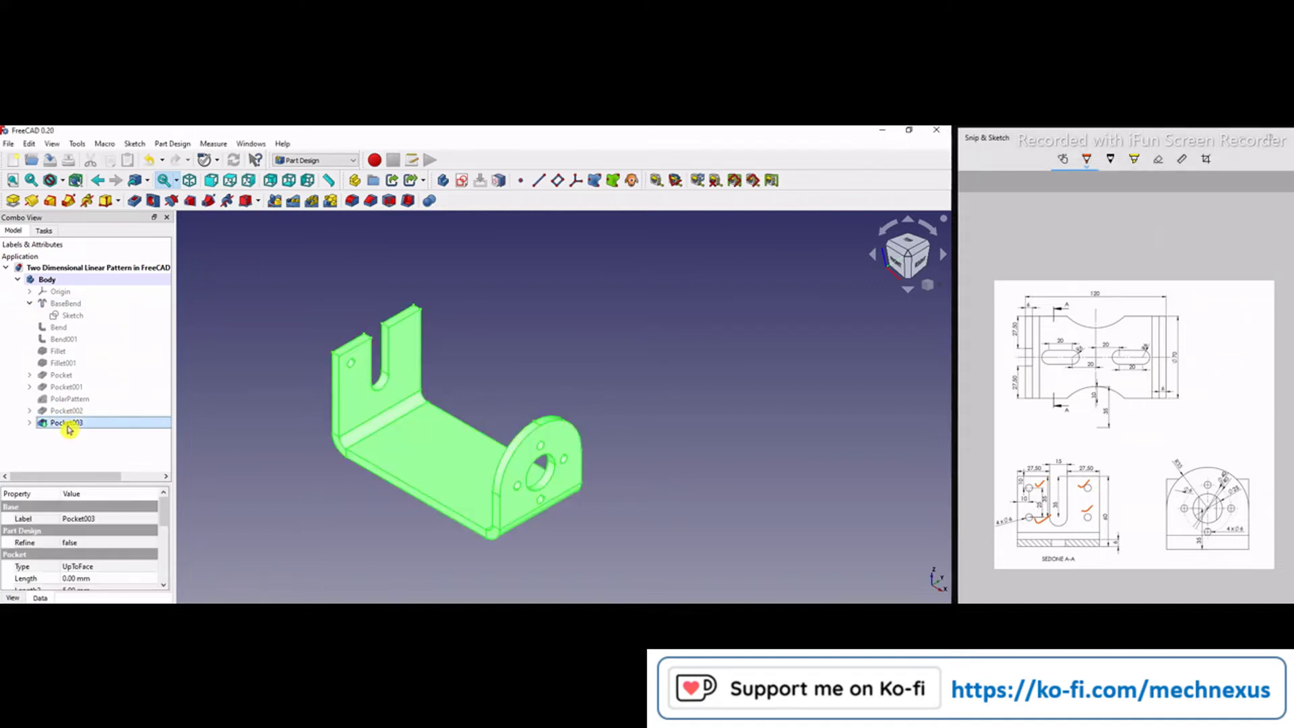
pyautogui.click(294, 205)
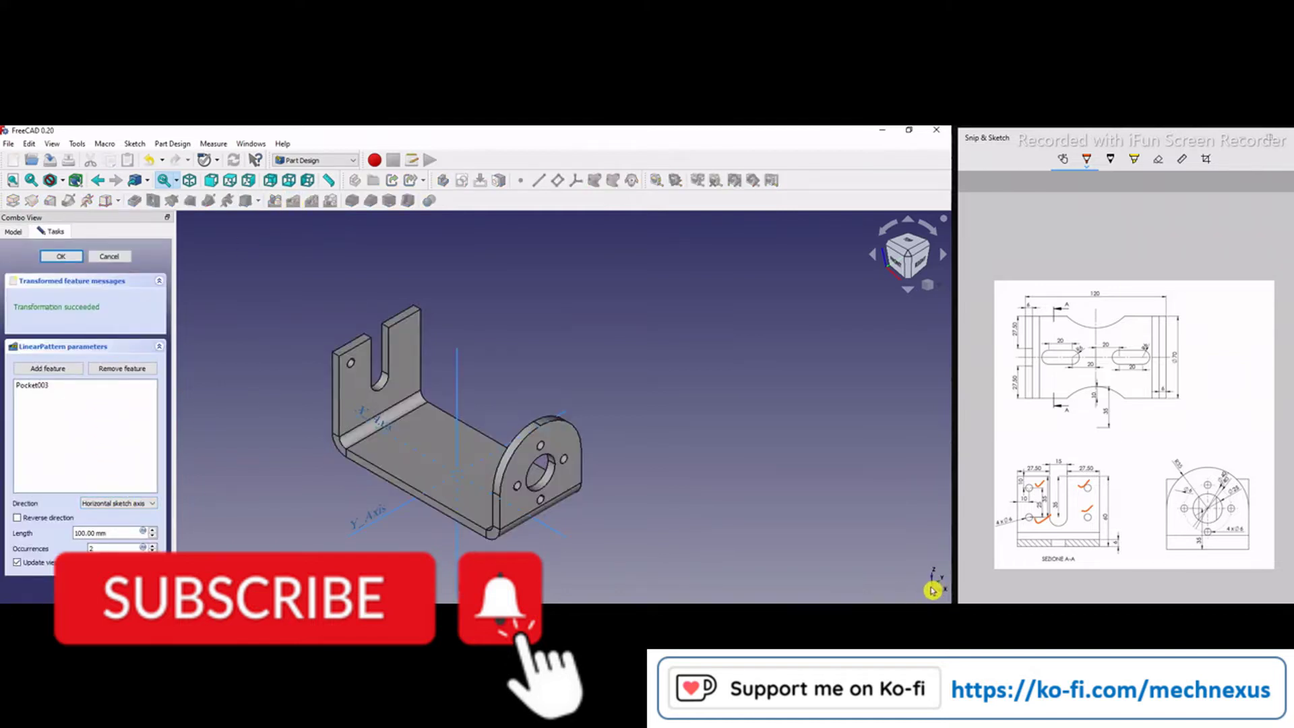
pyautogui.click(129, 506)
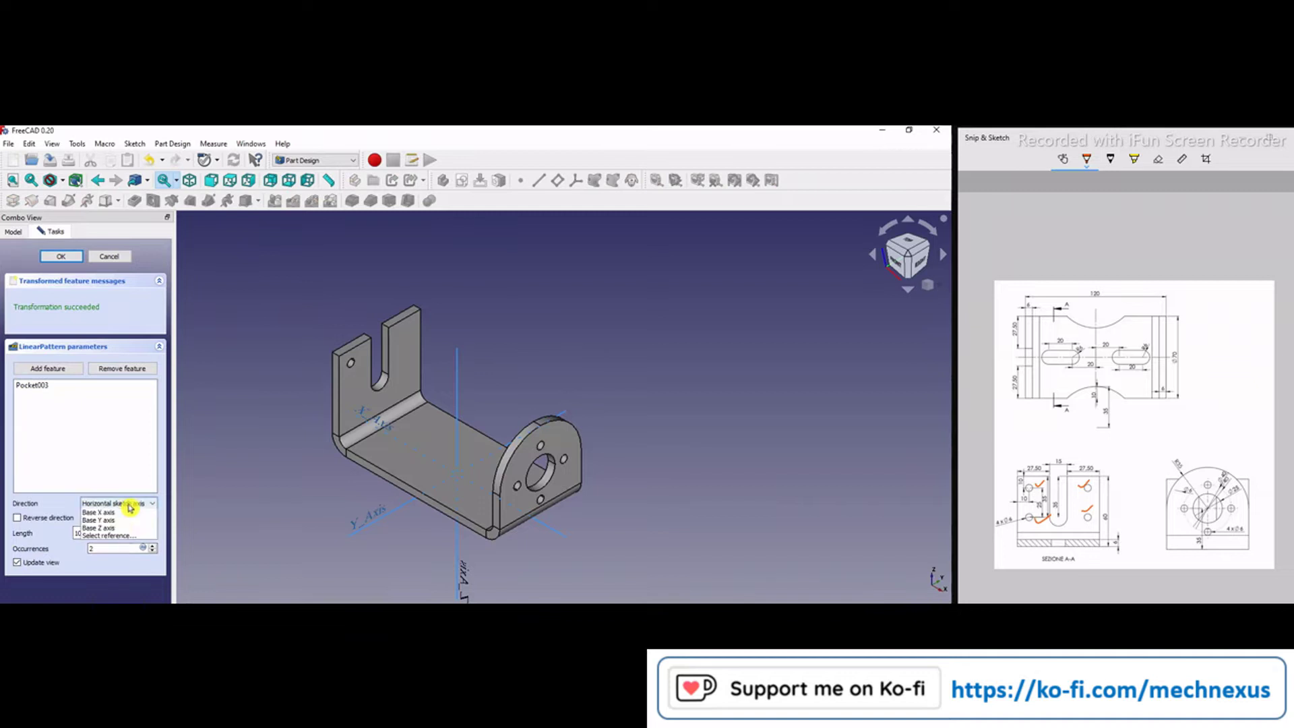
pyautogui.click(107, 520)
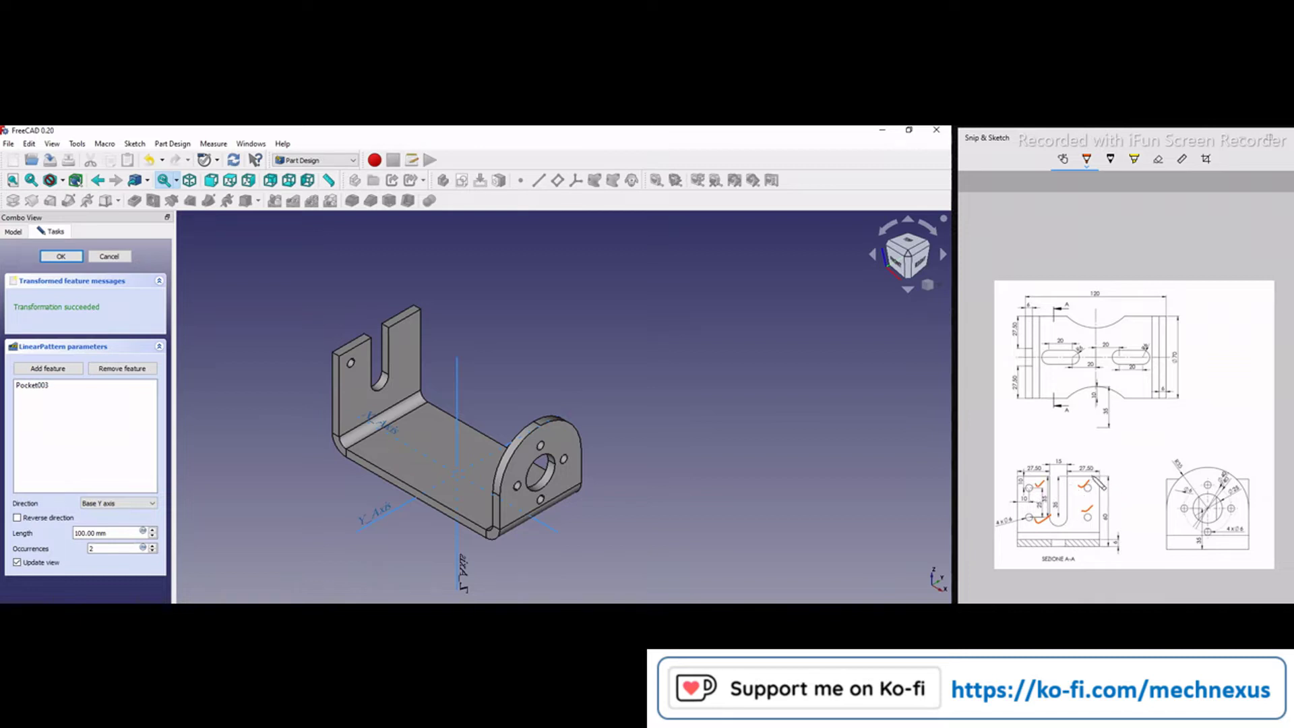
pyautogui.click(1019, 507)
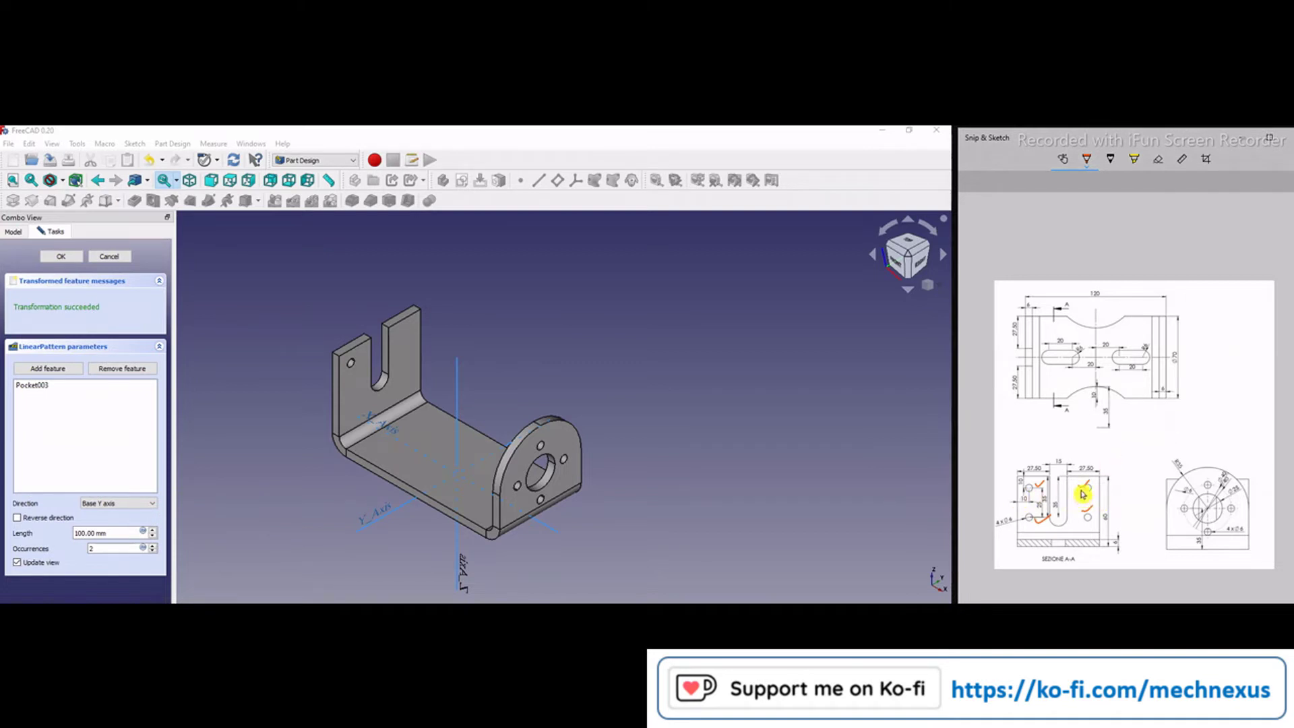
pyautogui.moveTo(1088, 492); pyautogui.dragTo(1092, 502)
pyautogui.moveTo(87, 529); pyautogui.dragTo(59, 531)
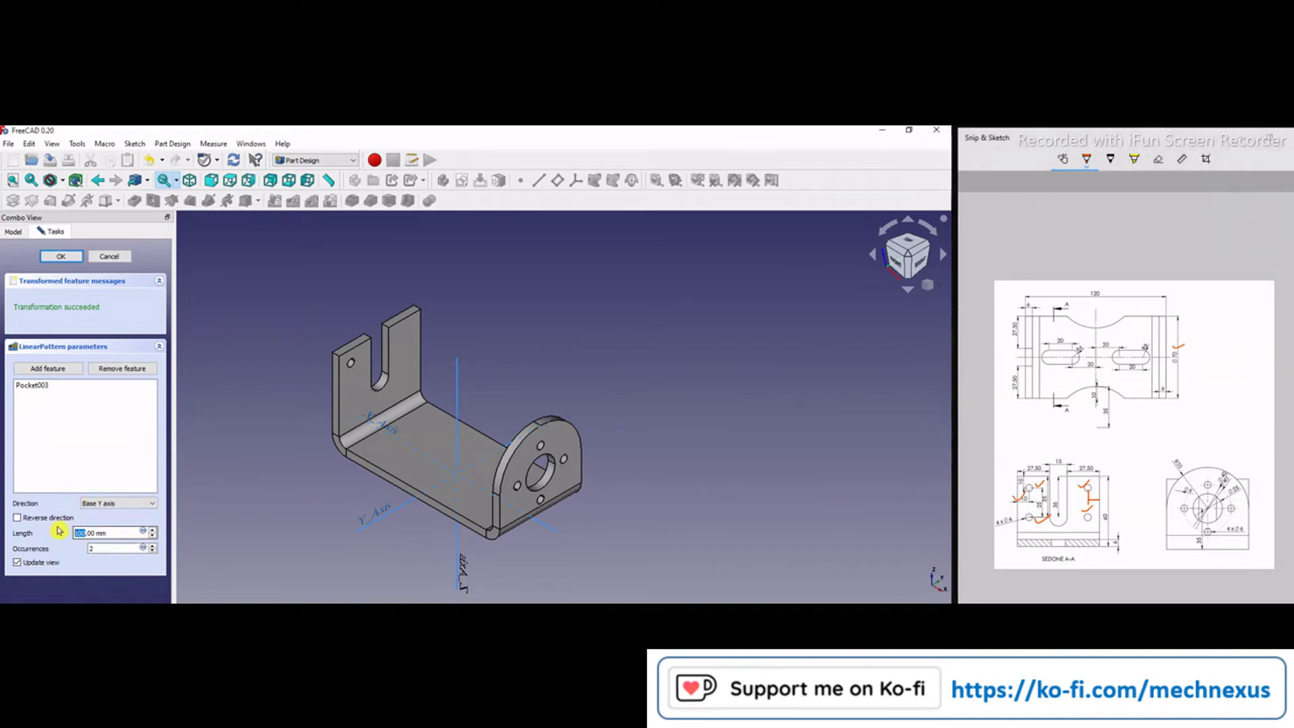
pyautogui.write('50')
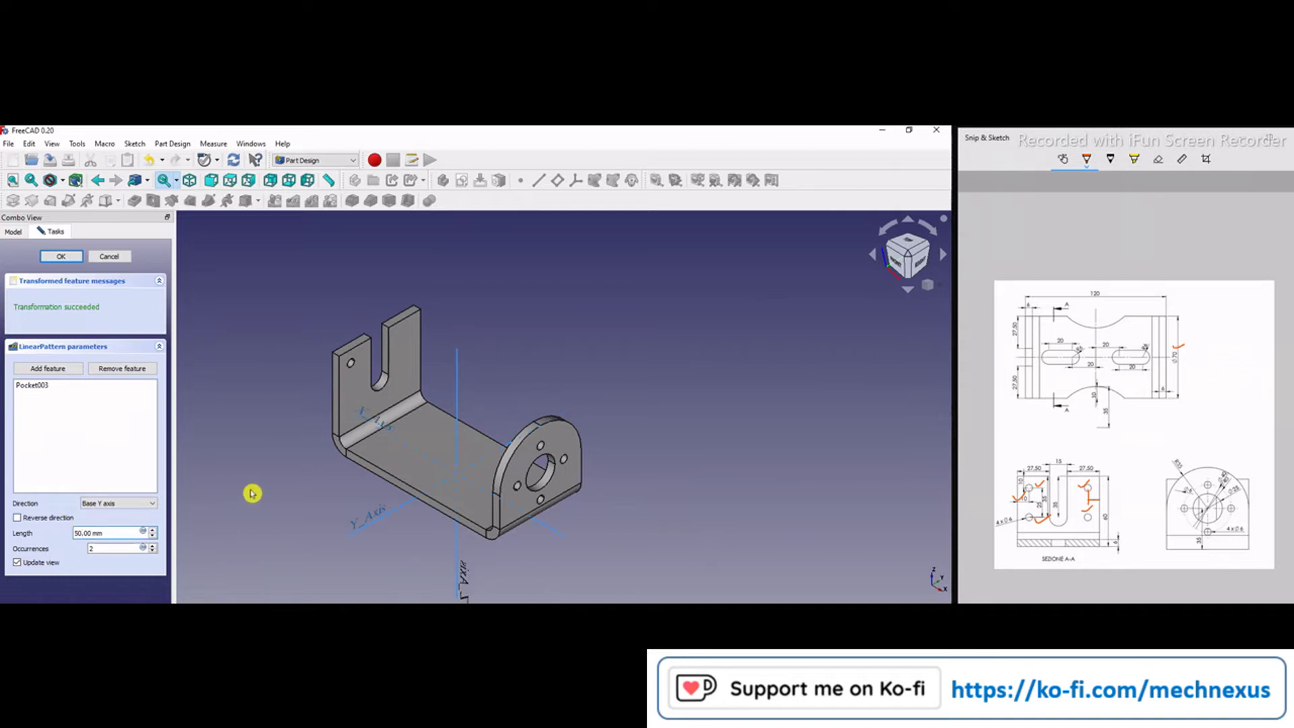
pyautogui.scroll(3, 349, 399)
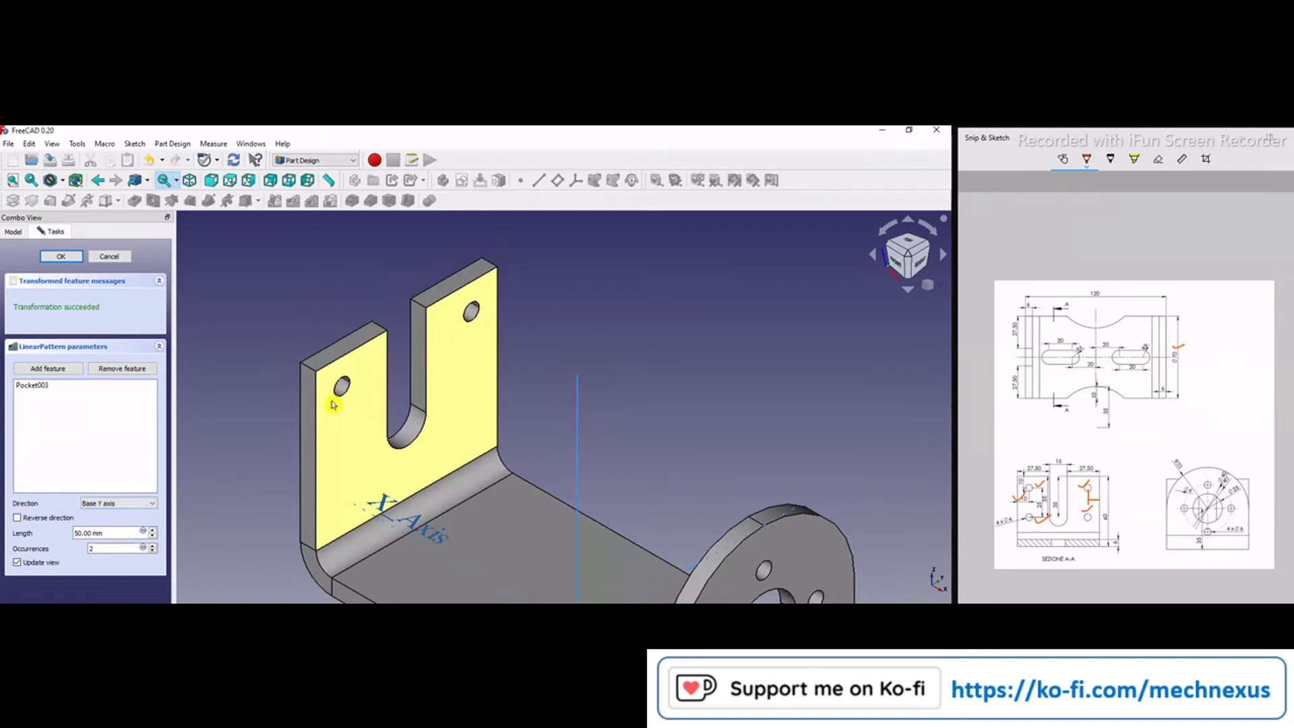
pyautogui.scroll(-3, 645, 399)
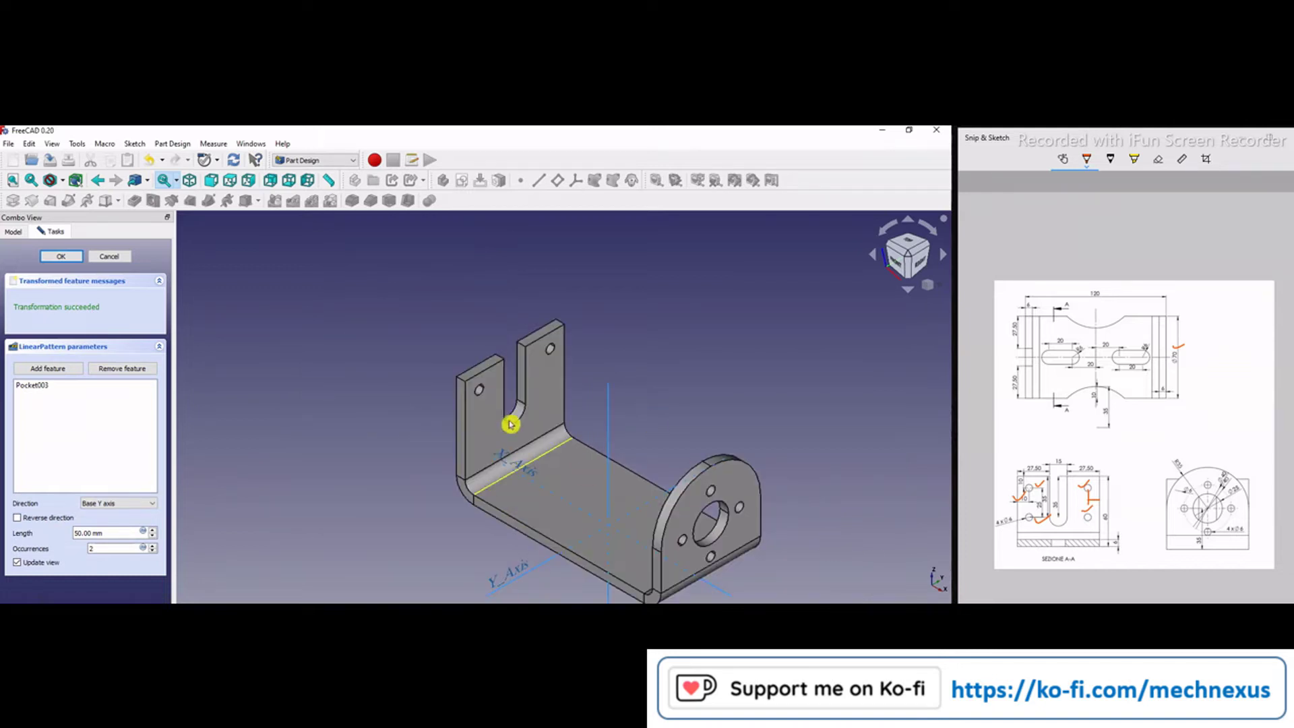
pyautogui.scroll(2, 508, 421)
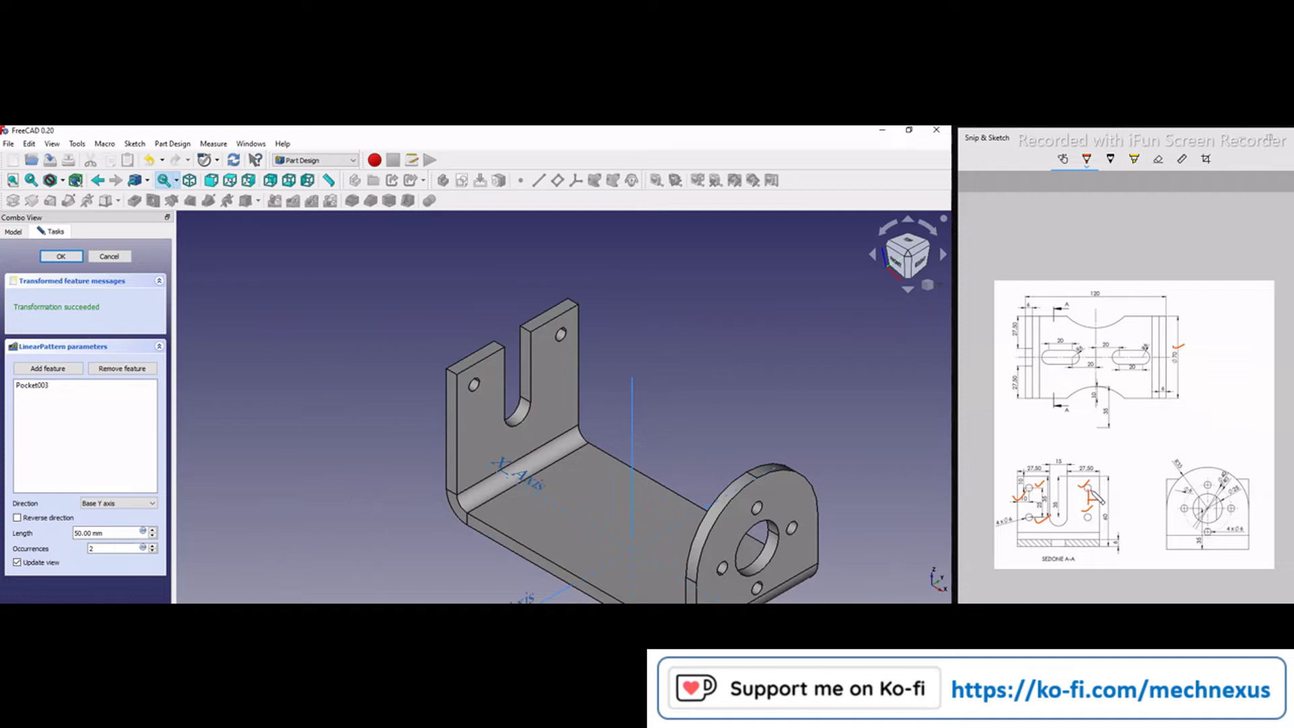
# Step: Draw horizontal and vertical arrows beside the drawing's section view to mark both pattern directions, and cancel the linear pattern
pyautogui.click(1031, 461)
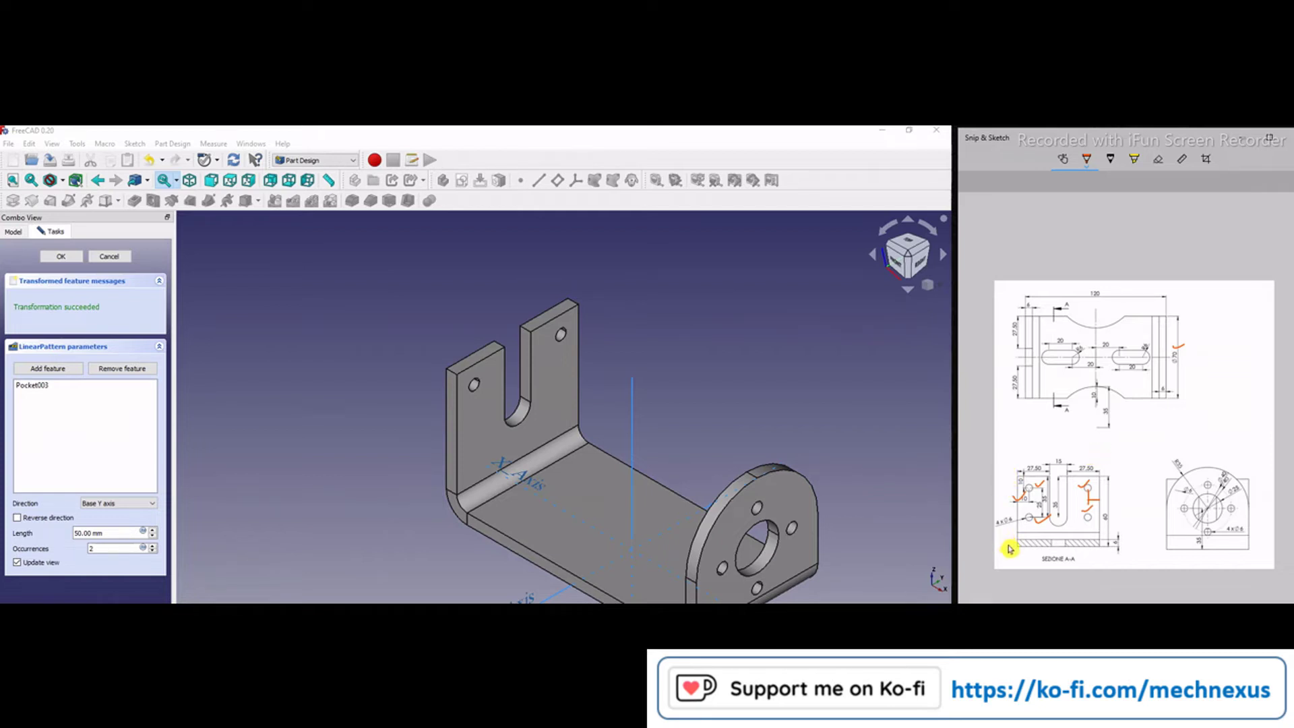
pyautogui.moveTo(1009, 545); pyautogui.dragTo(1018, 537)
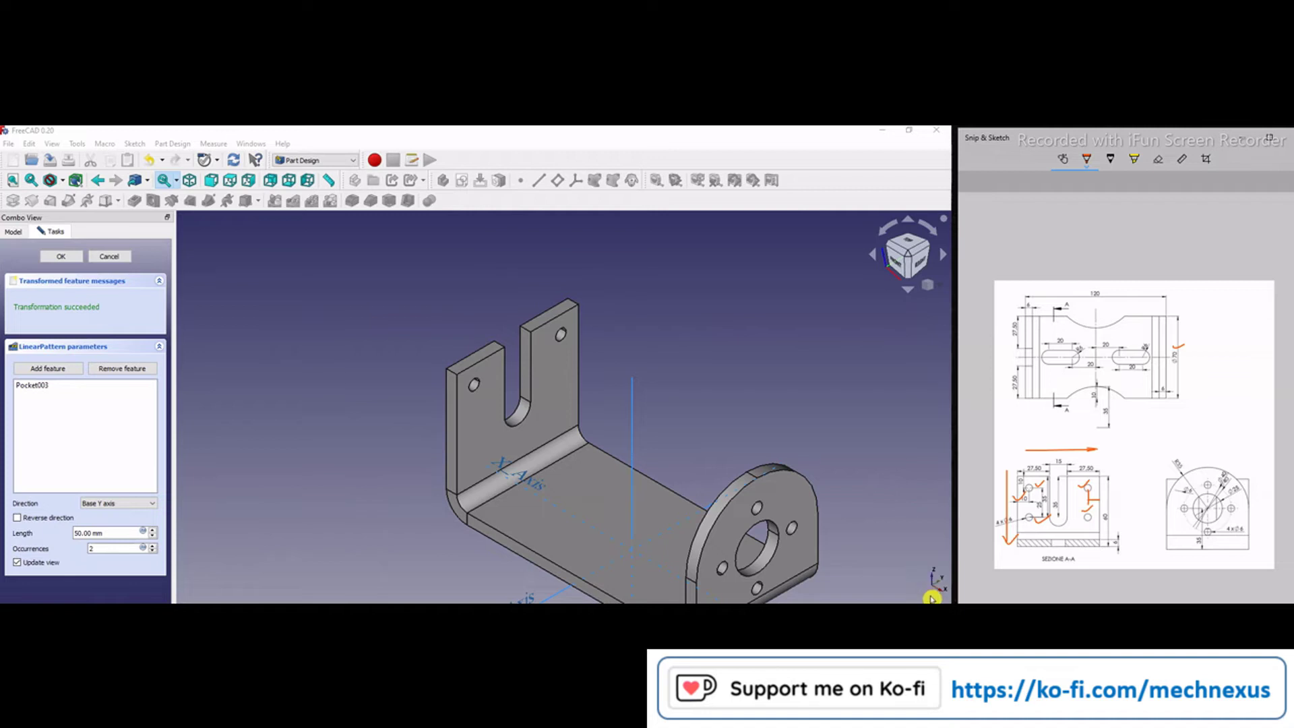
pyautogui.scroll(-1, 419, 341)
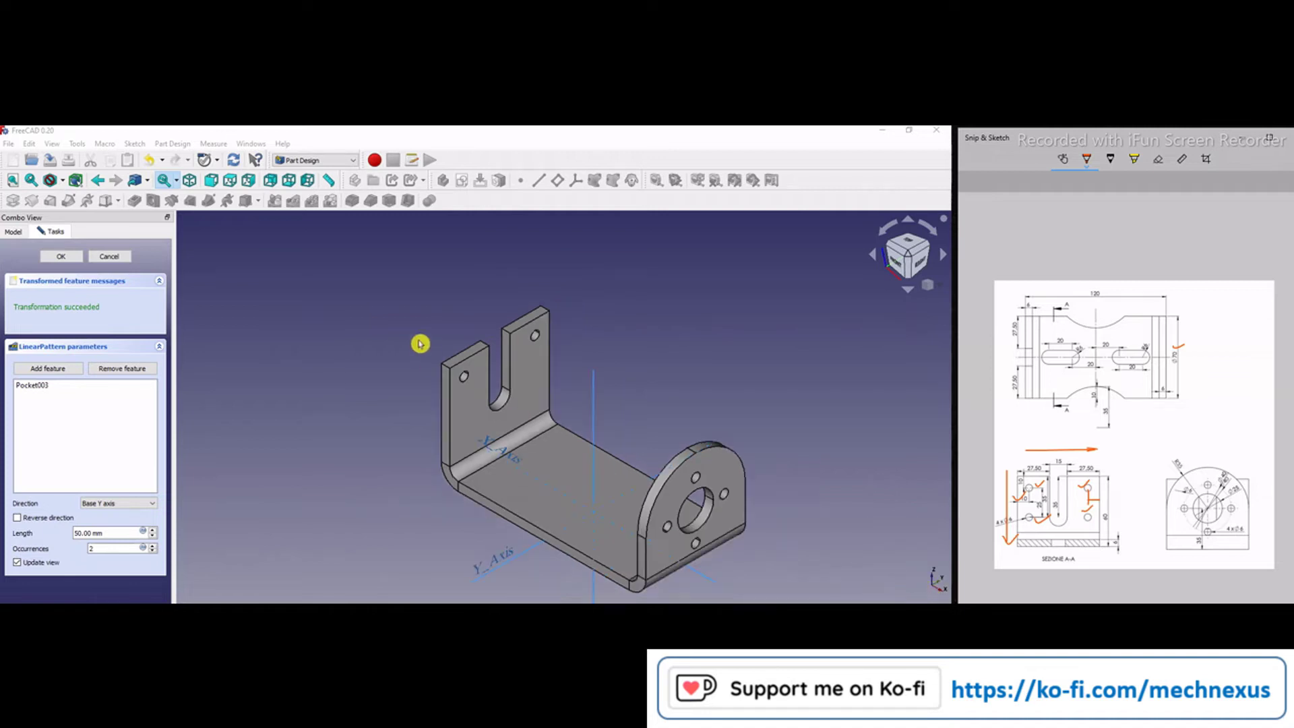
pyautogui.scroll(-2, 335, 411)
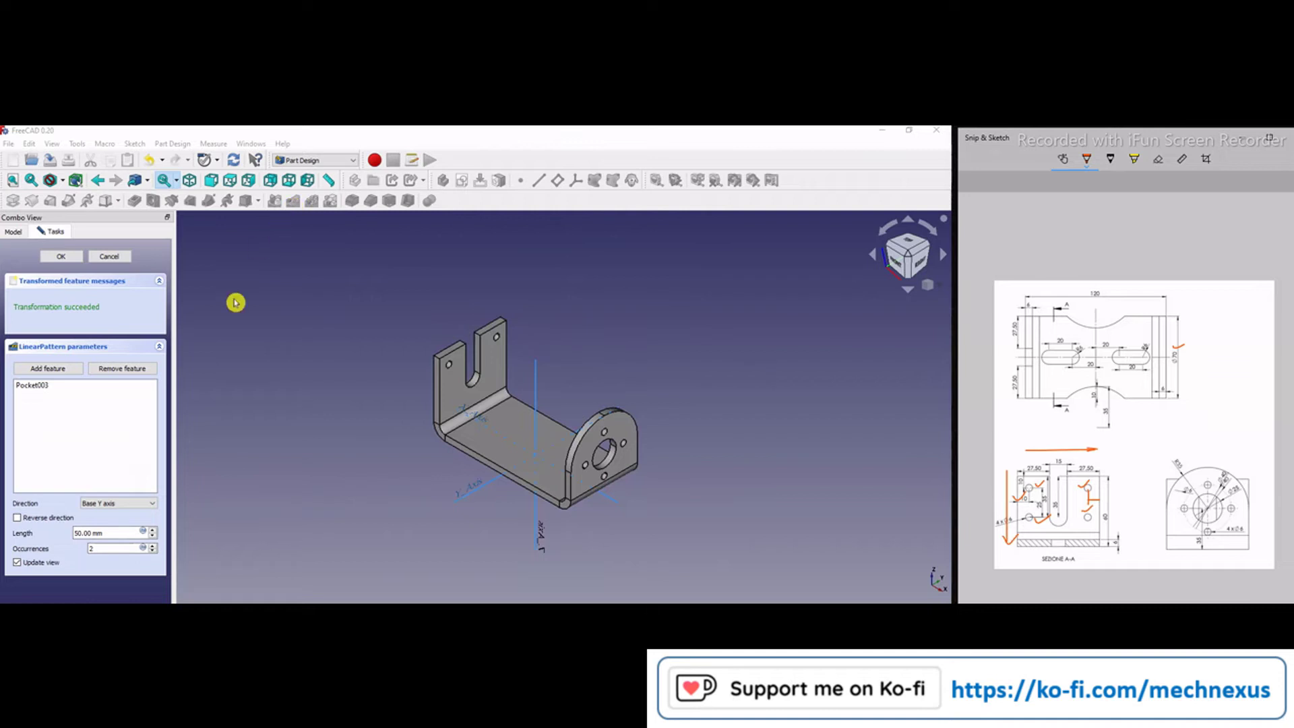
pyautogui.click(110, 257)
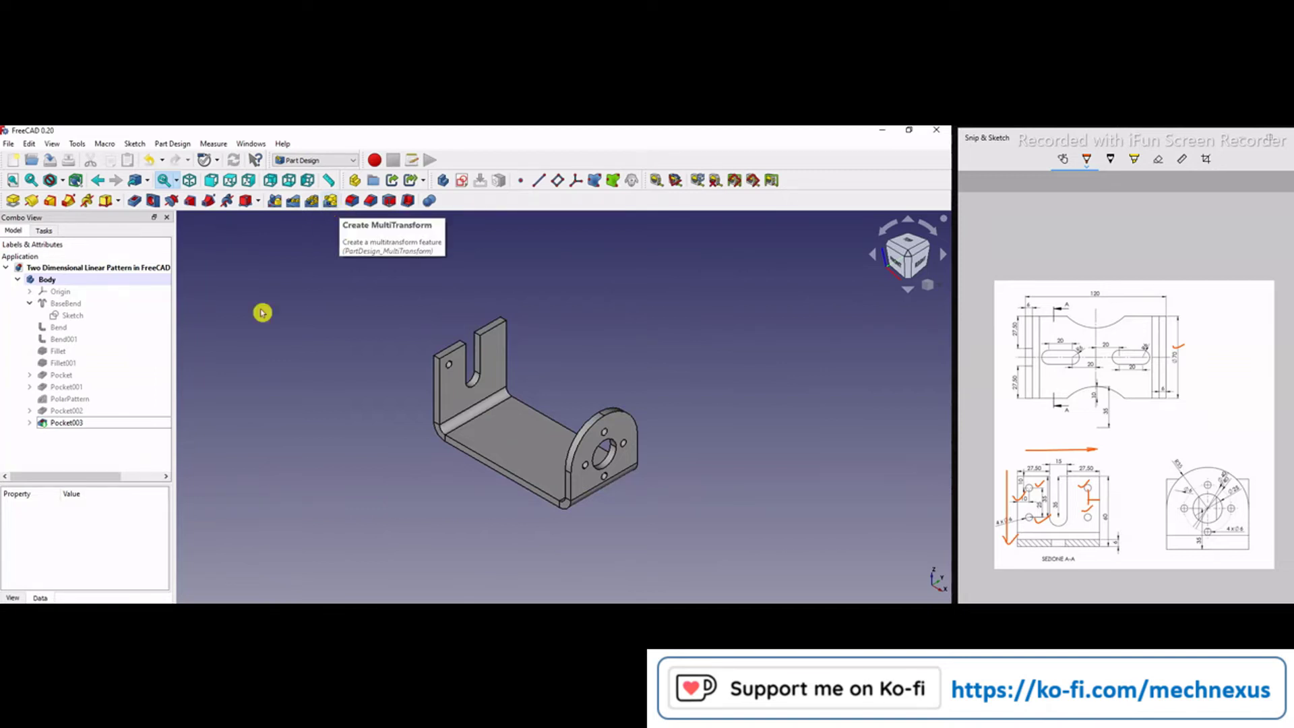
# Step: Circle the section view of the slotted flange with its hole layout on the reference drawing
pyautogui.scroll(3, 467, 350)
pyautogui.scroll(2, 475, 388)
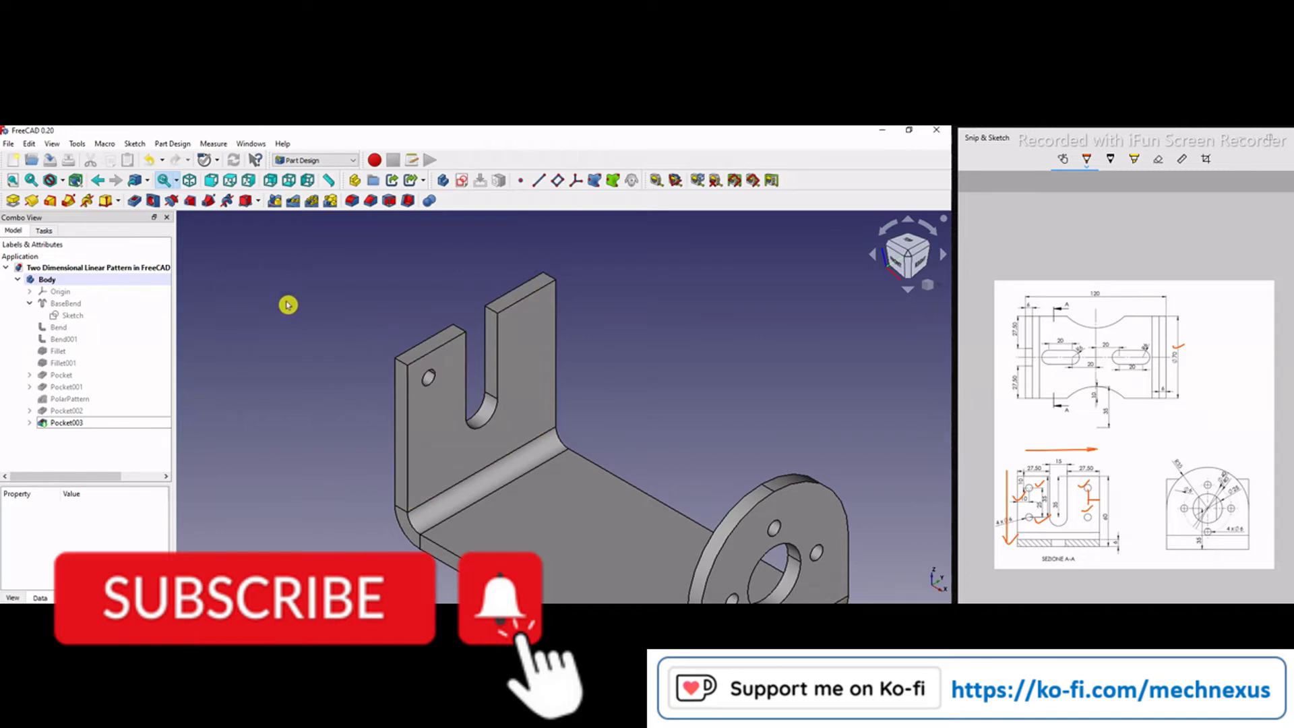
pyautogui.click(995, 438)
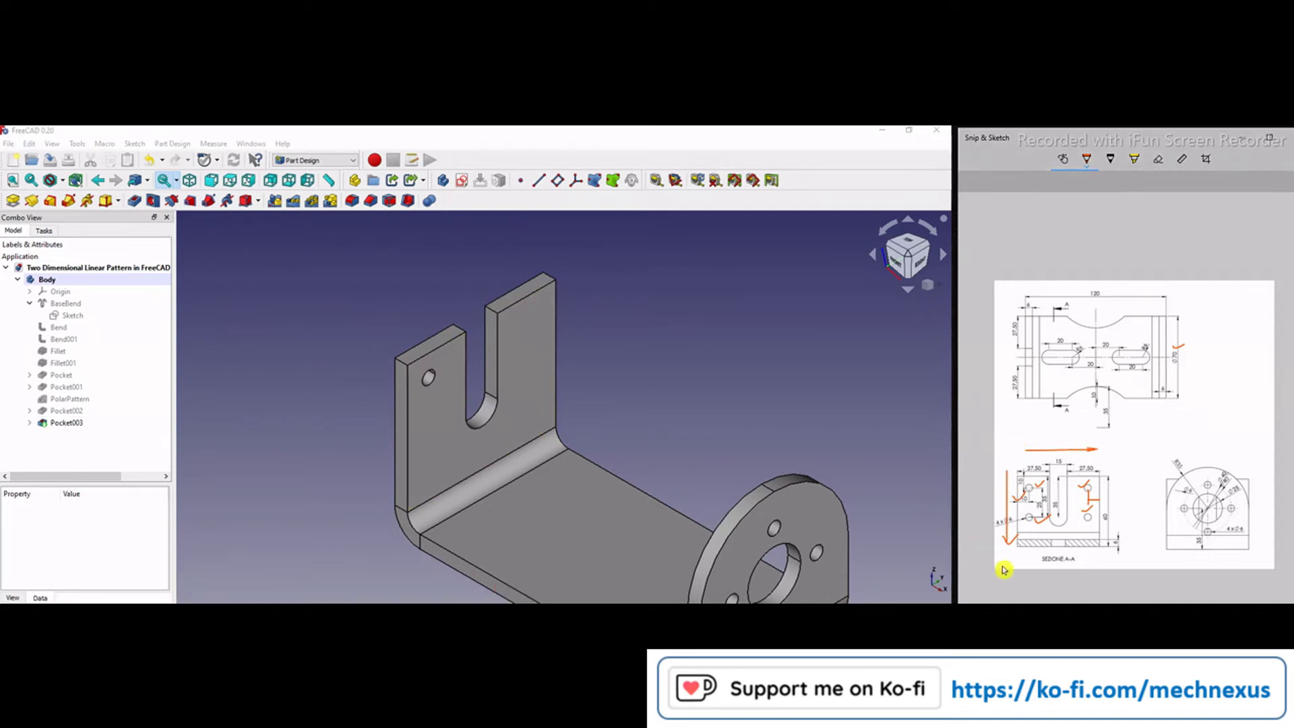
pyautogui.moveTo(1003, 570)
pyautogui.mouseDown()
pyautogui.moveTo(1118, 443)
pyautogui.moveTo(1019, 449)
pyautogui.mouseUp()
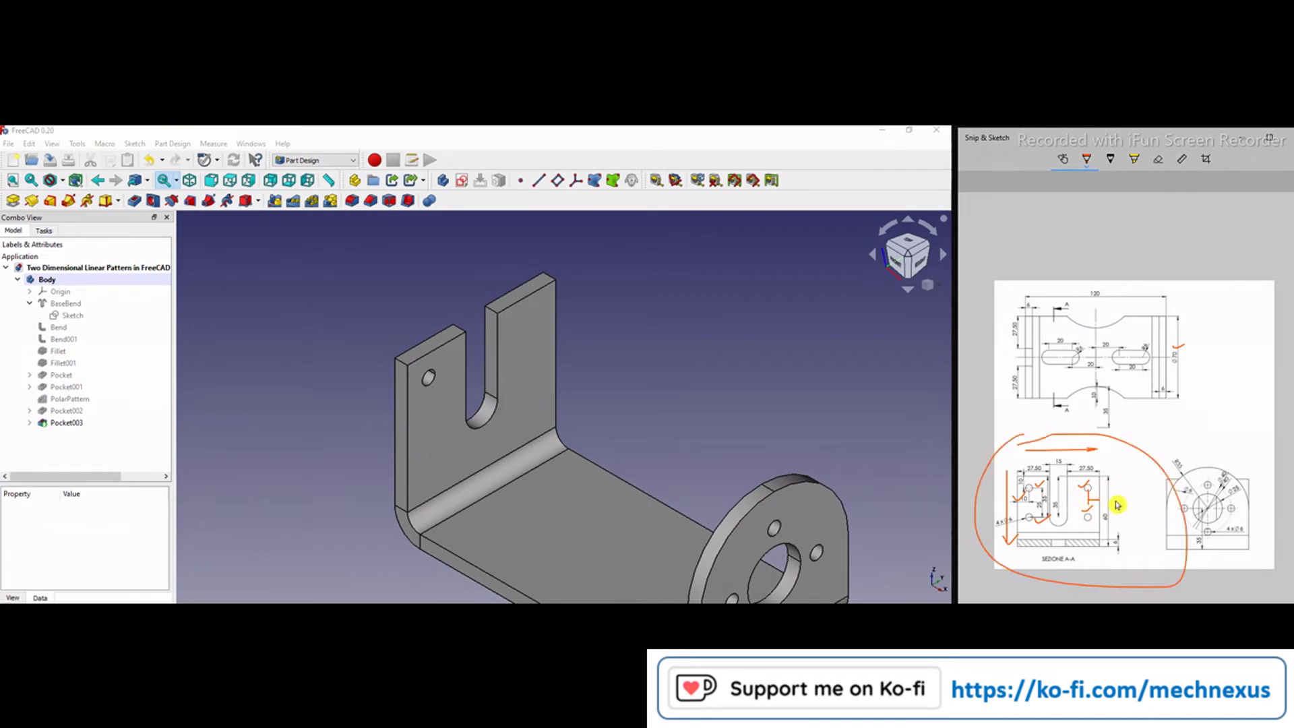
pyautogui.scroll(-2, 346, 431)
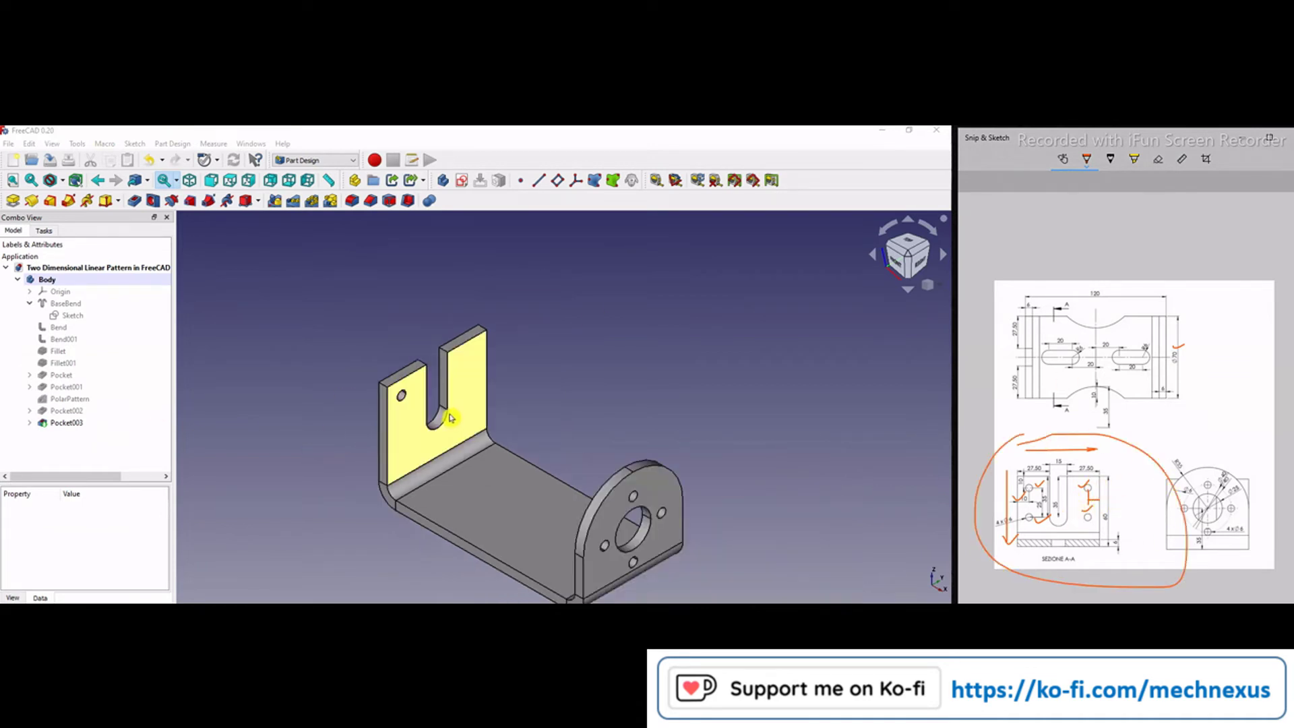
pyautogui.scroll(2, 445, 410)
# Step: Create a MultiTransform of Pocket003 and add a linear pattern as its first transformation
pyautogui.click(73, 423)
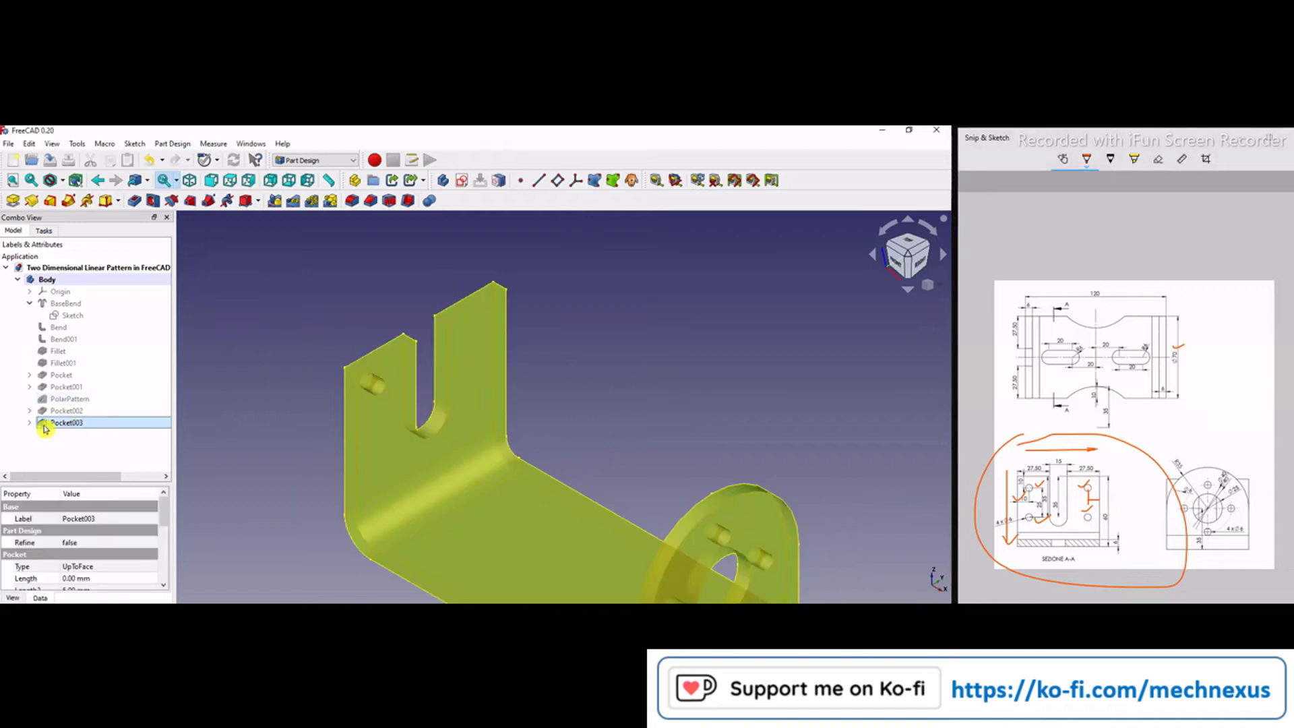
pyautogui.click(330, 202)
pyautogui.scroll(-3, 321, 333)
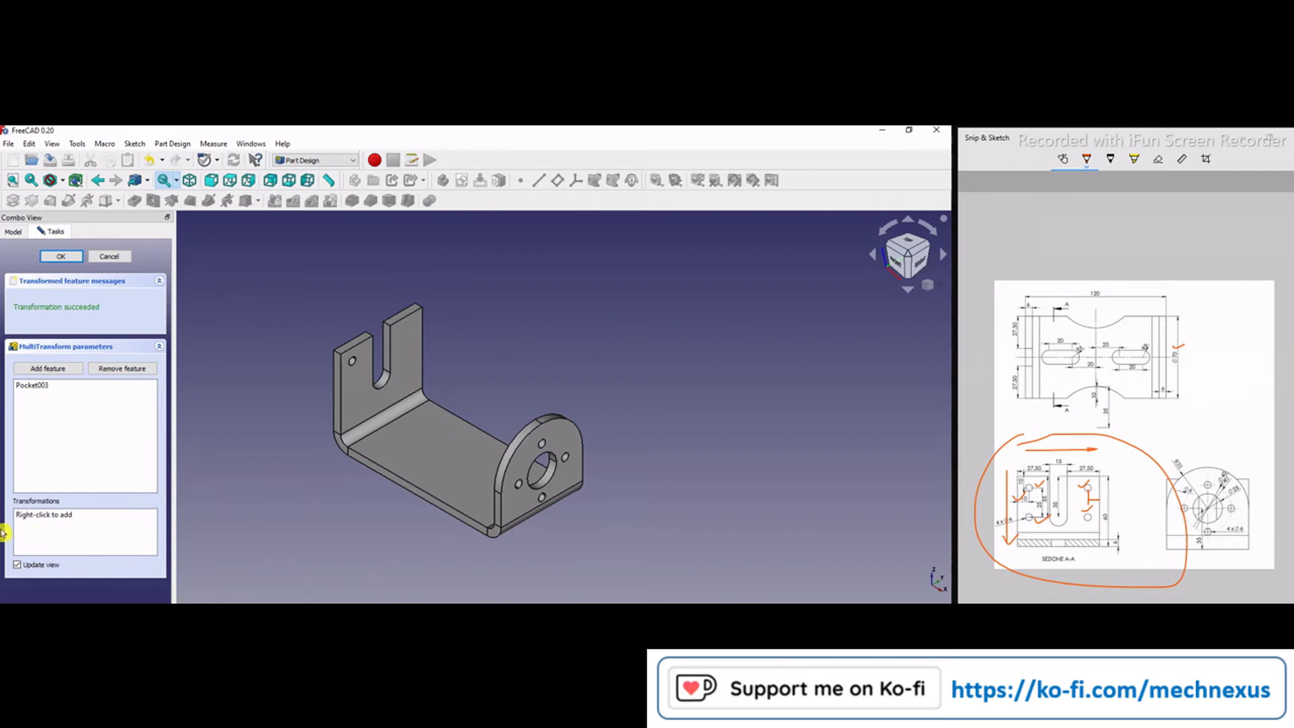
pyautogui.rightClick(80, 530)
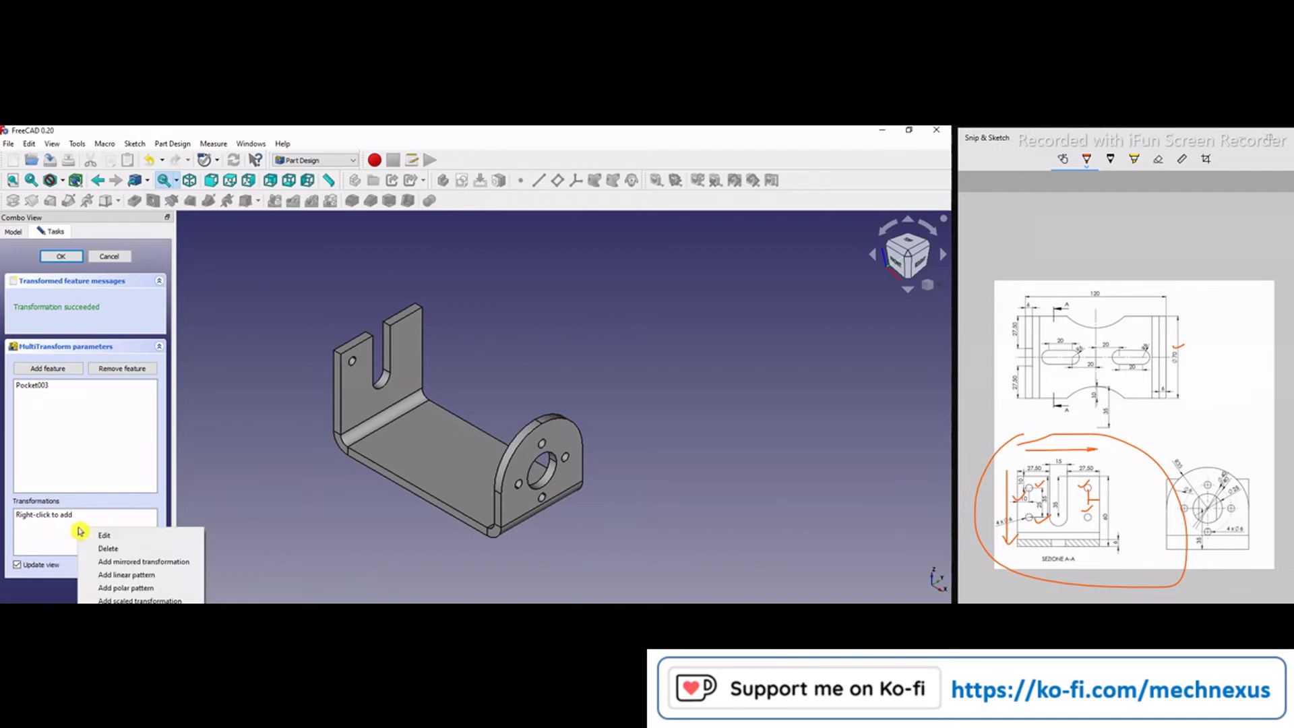
pyautogui.click(127, 575)
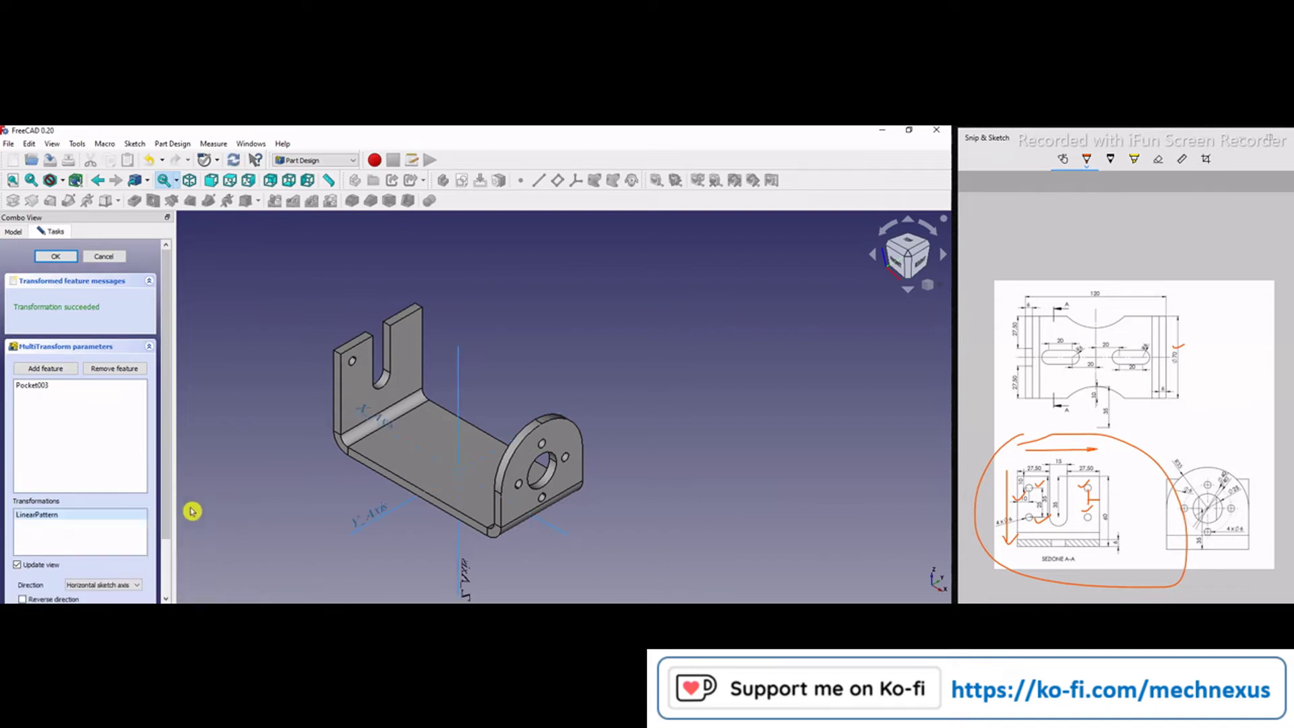
# Step: Set the first linear pattern's direction to the Base Y axis and its length to 50 mm
pyautogui.scroll(-2, 162, 548)
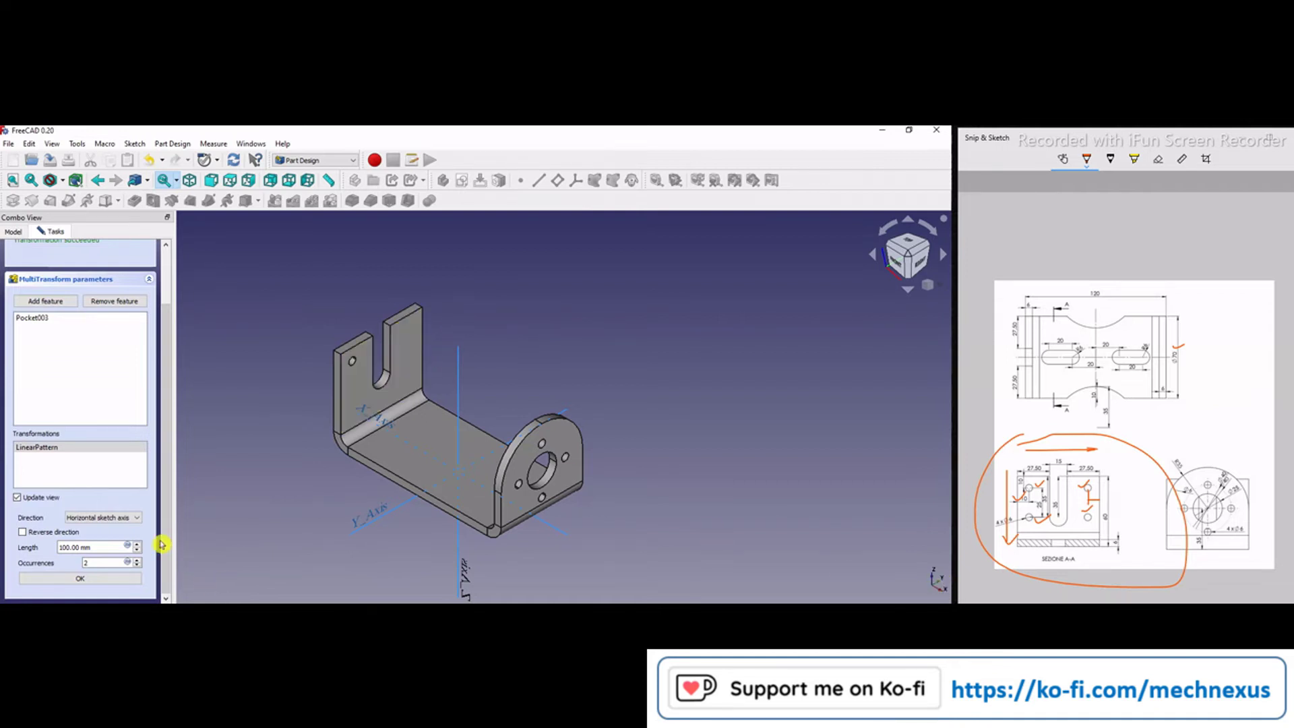
pyautogui.click(104, 518)
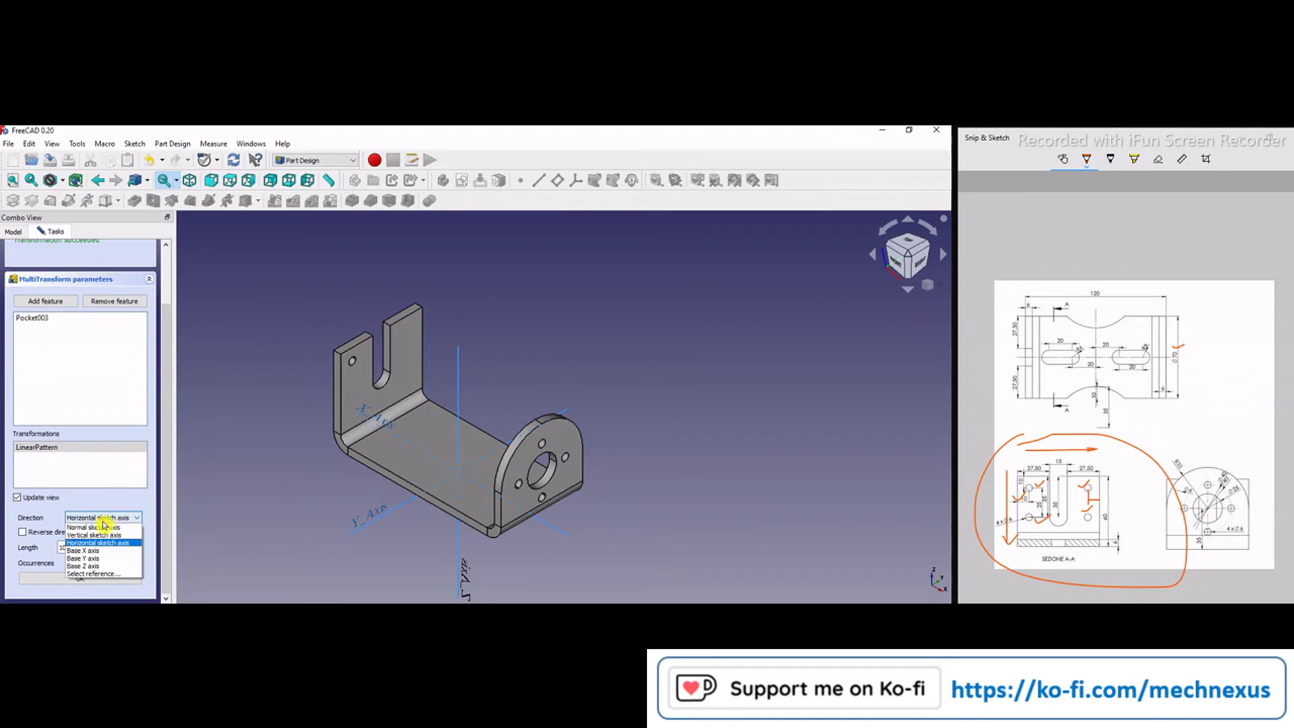
pyautogui.click(98, 558)
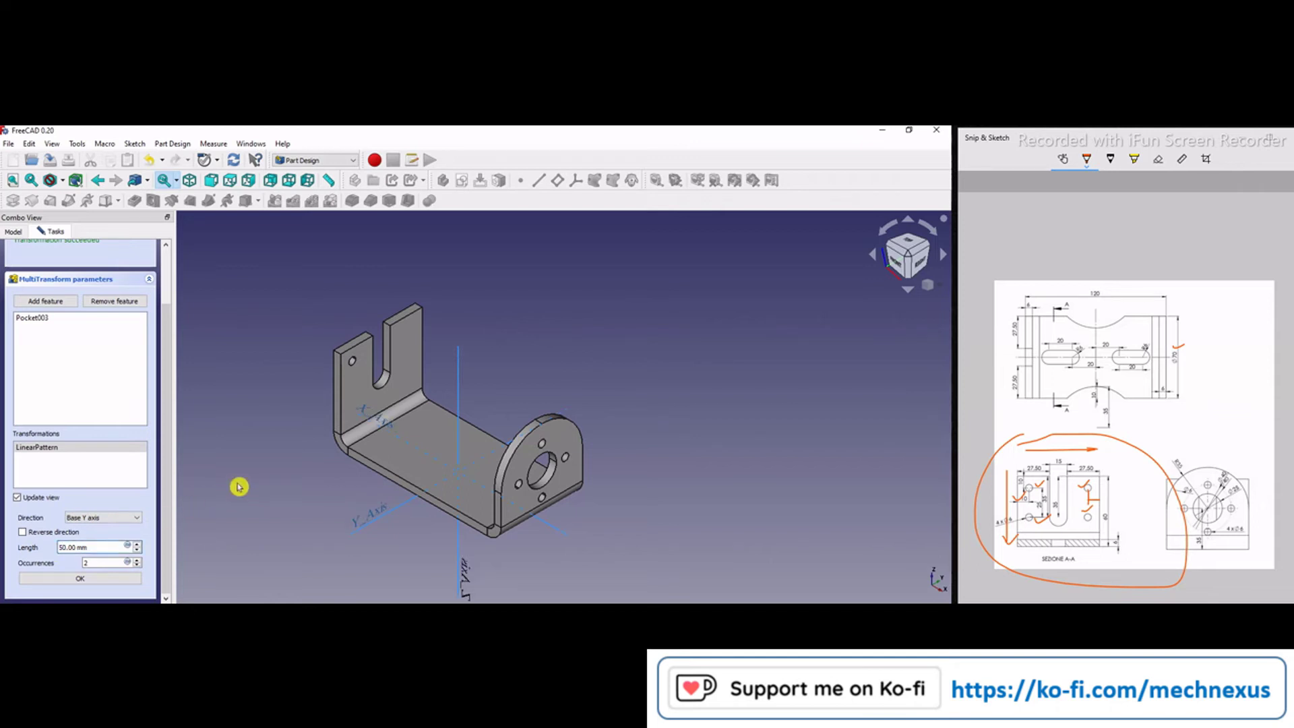
pyautogui.scroll(3, 381, 357)
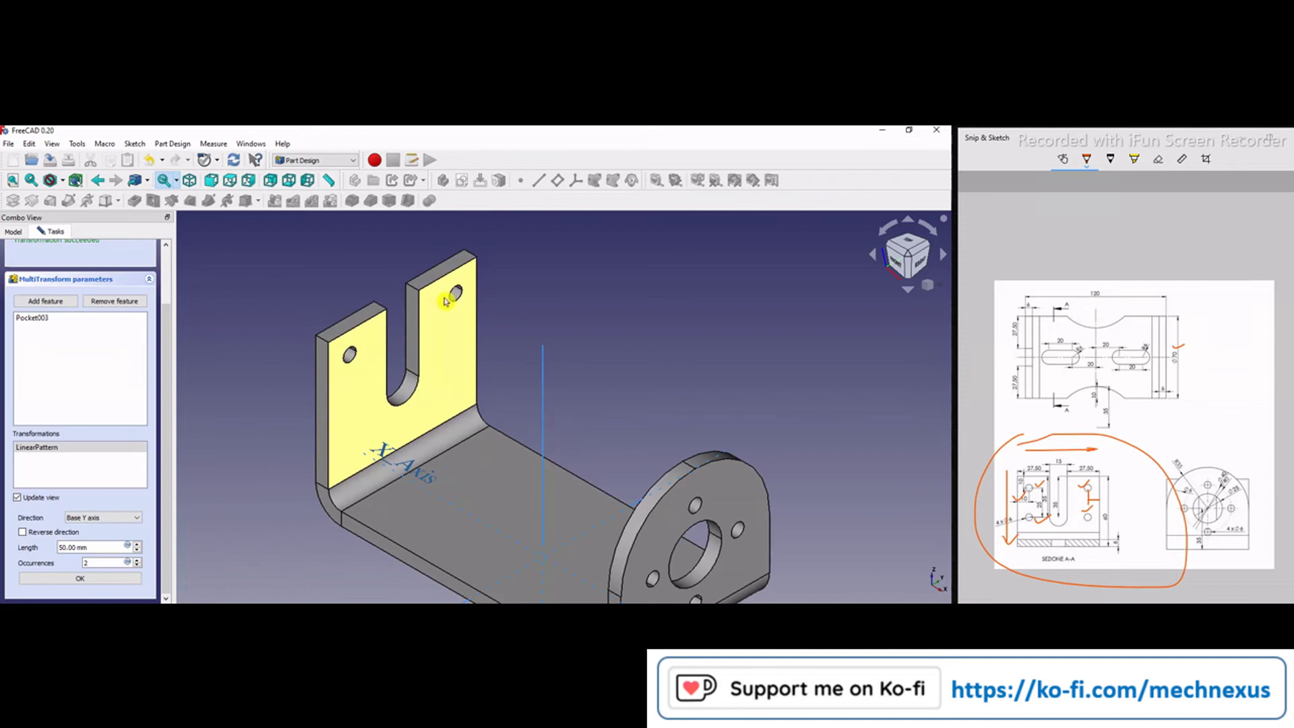
pyautogui.scroll(-3, 316, 444)
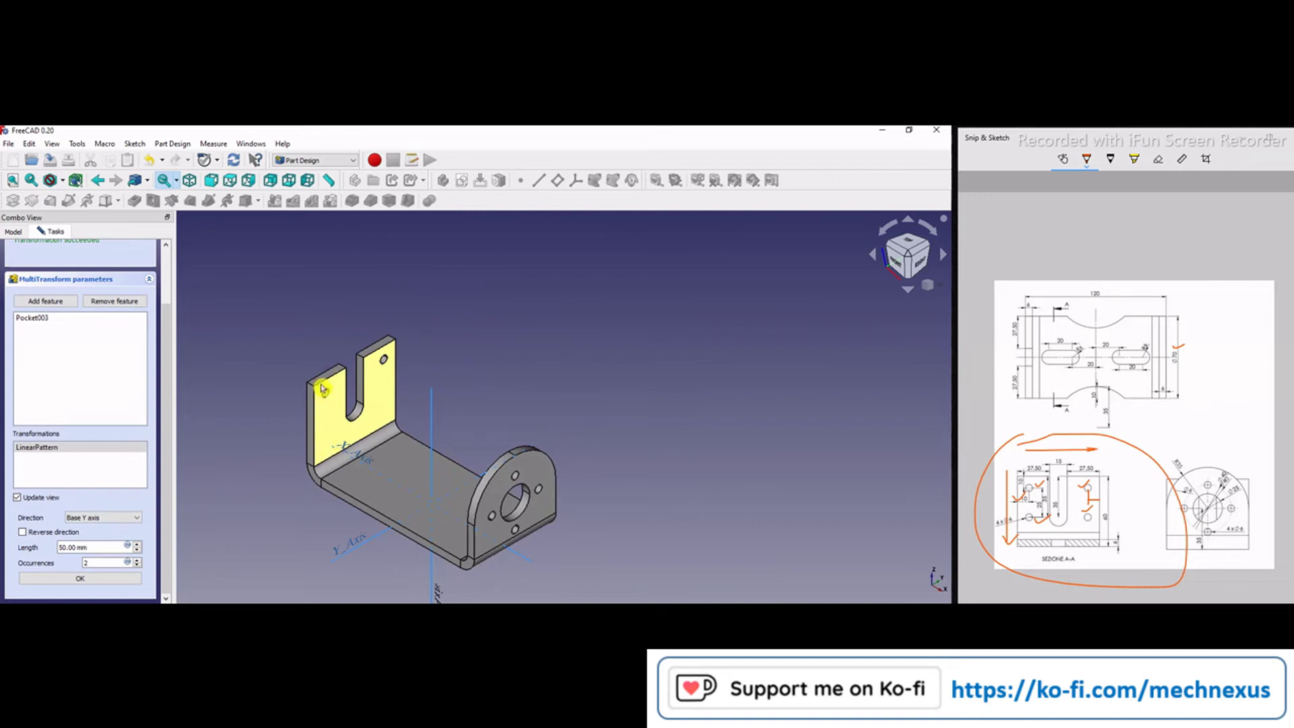
# Step: Add a second linear pattern to the MultiTransform and set its direction to the Base Y axis
pyautogui.rightClick(54, 473)
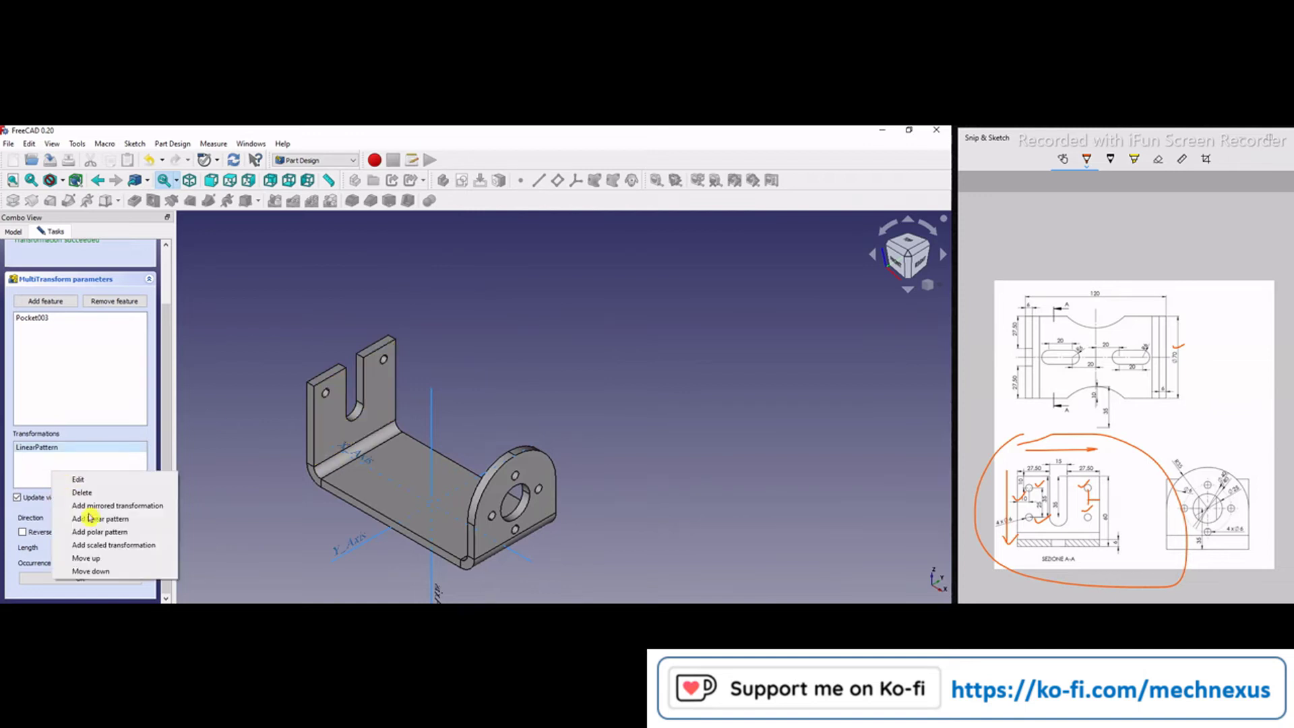
pyautogui.click(98, 520)
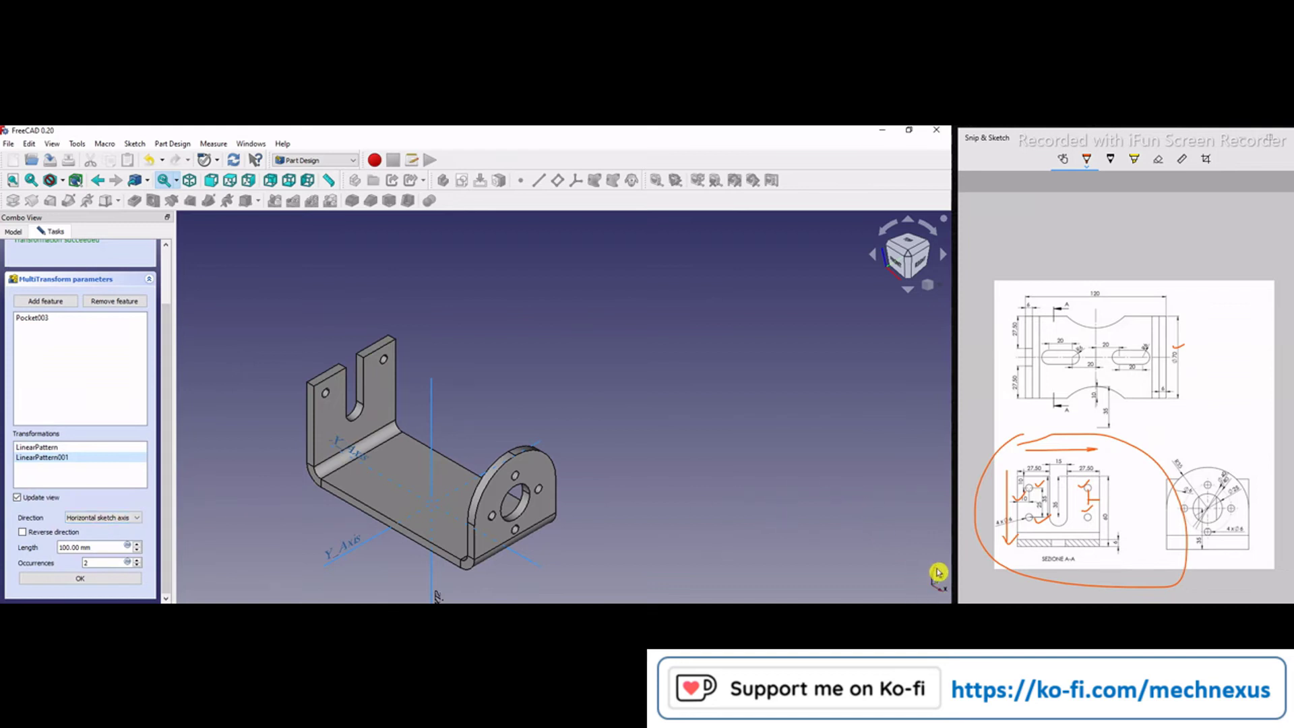
pyautogui.click(118, 518)
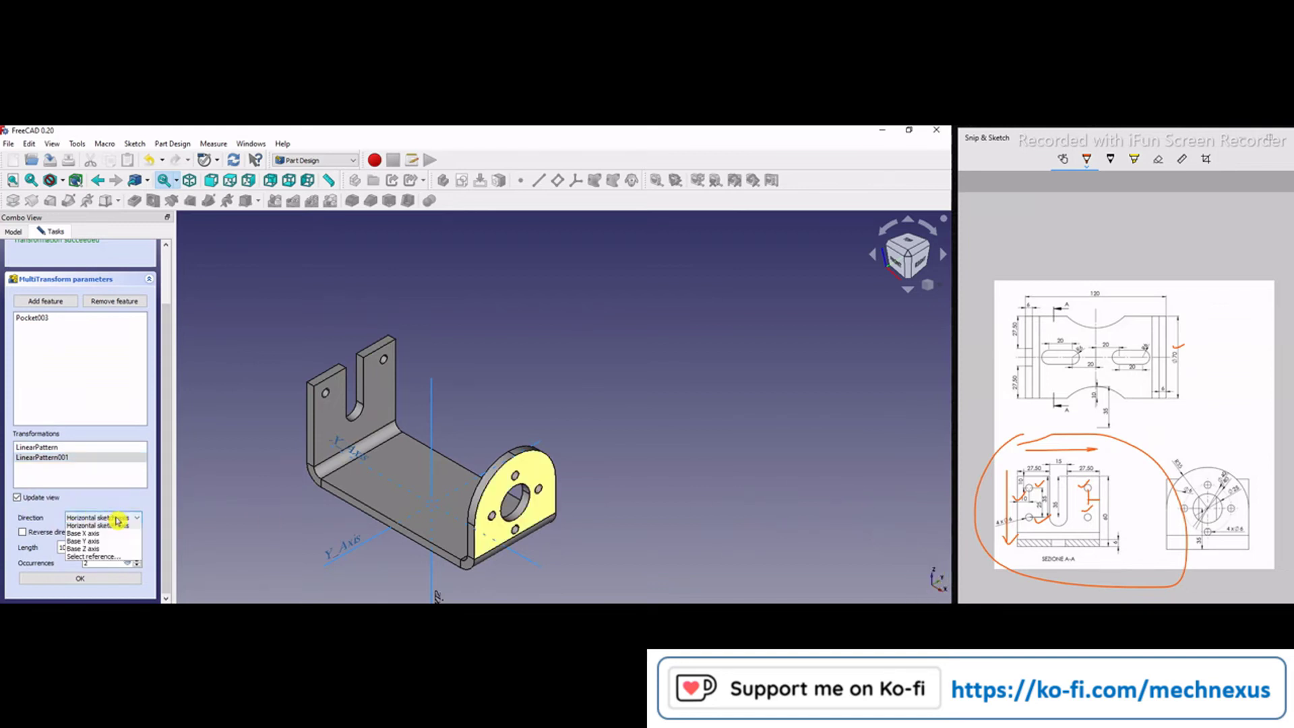
pyautogui.click(101, 559)
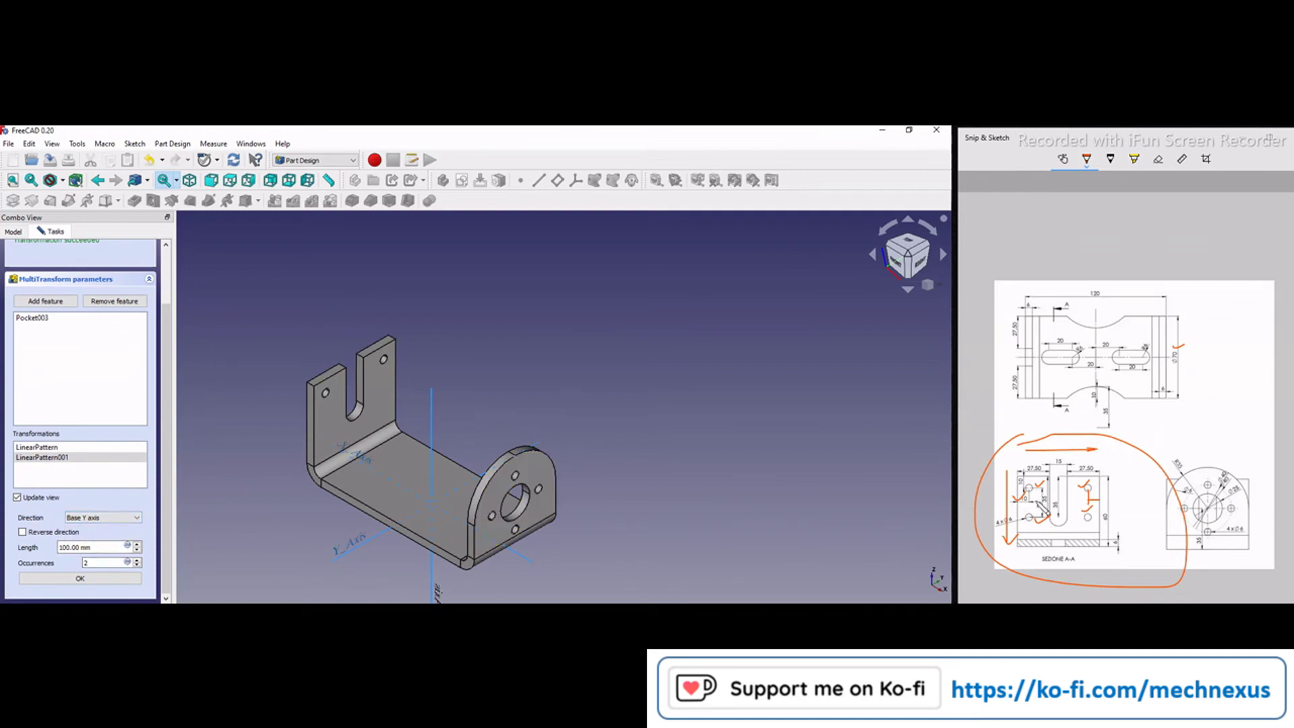
# Step: Circle the vertical hole spacing on the drawing's section view and set the second linear pattern's length to 25 mm
pyautogui.click(1044, 506)
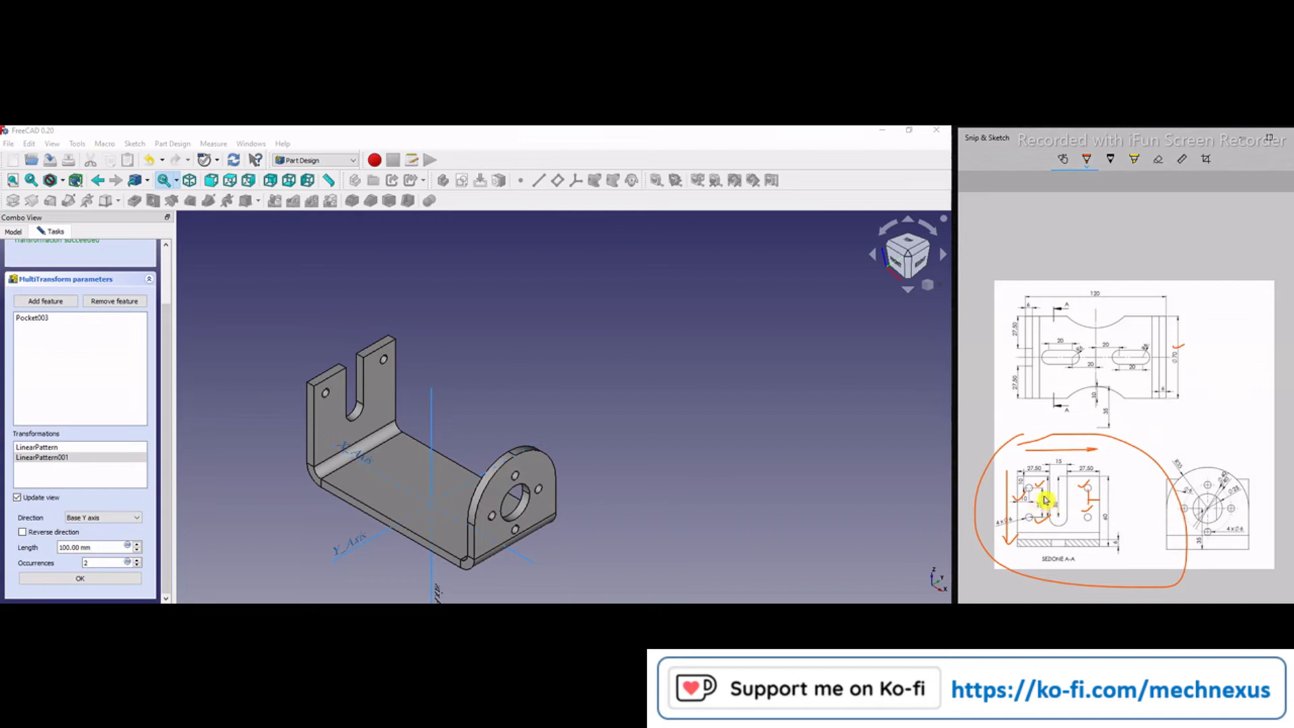
pyautogui.moveTo(1044, 500); pyautogui.dragTo(1043, 498)
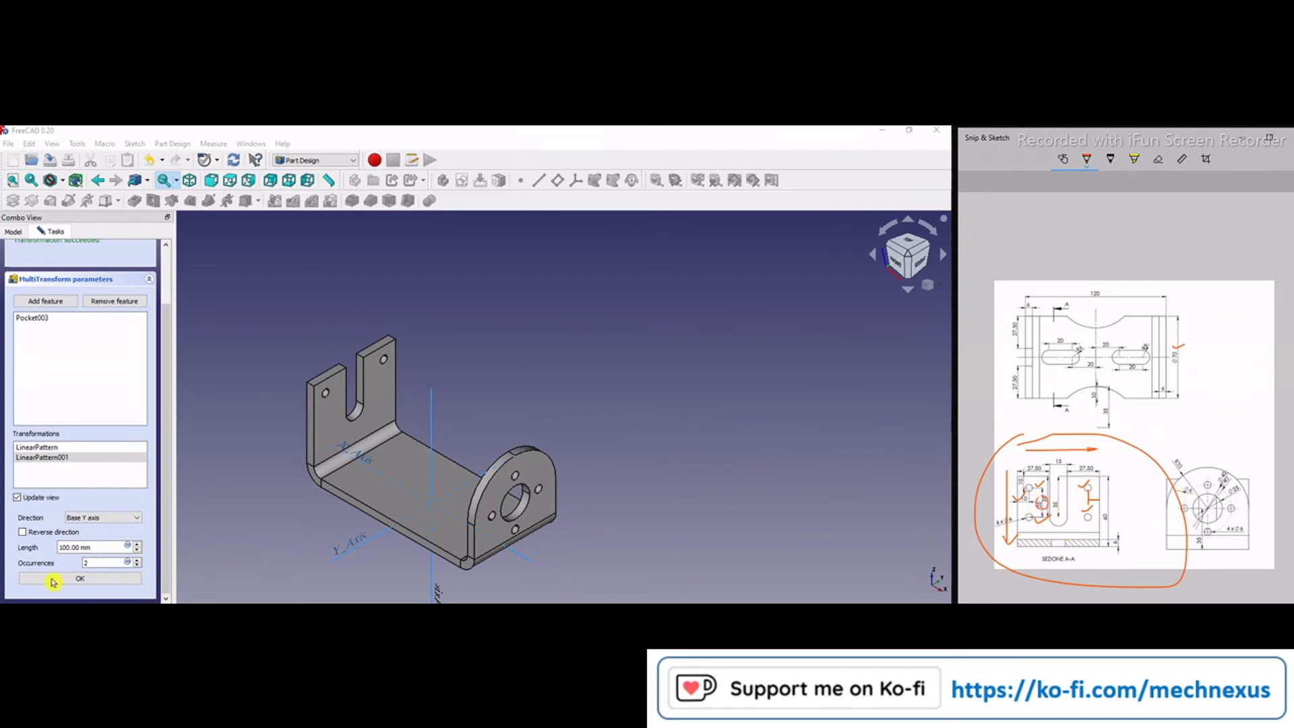
pyautogui.doubleClick(70, 547)
pyautogui.write('25')
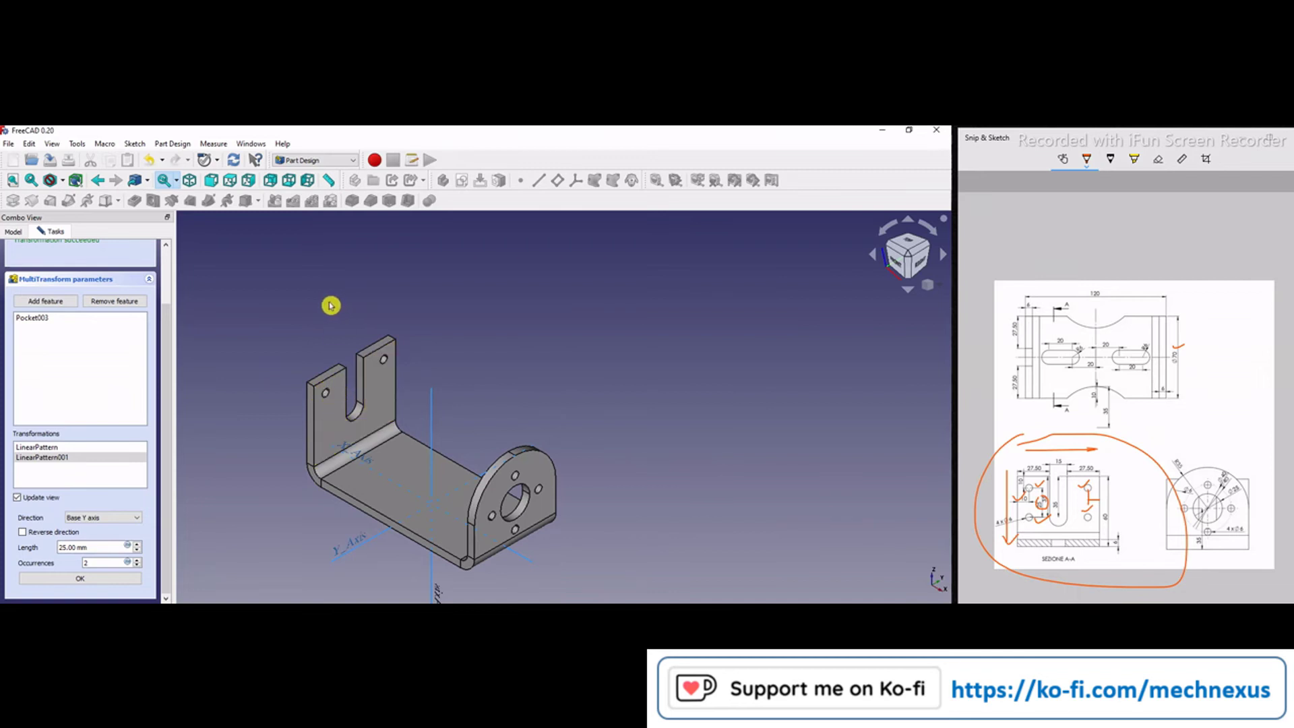
# Step: Run the second linear pattern along the reversed Base Z axis and finish the MultiTransform
pyautogui.click(24, 533)
pyautogui.click(103, 518)
pyautogui.click(99, 568)
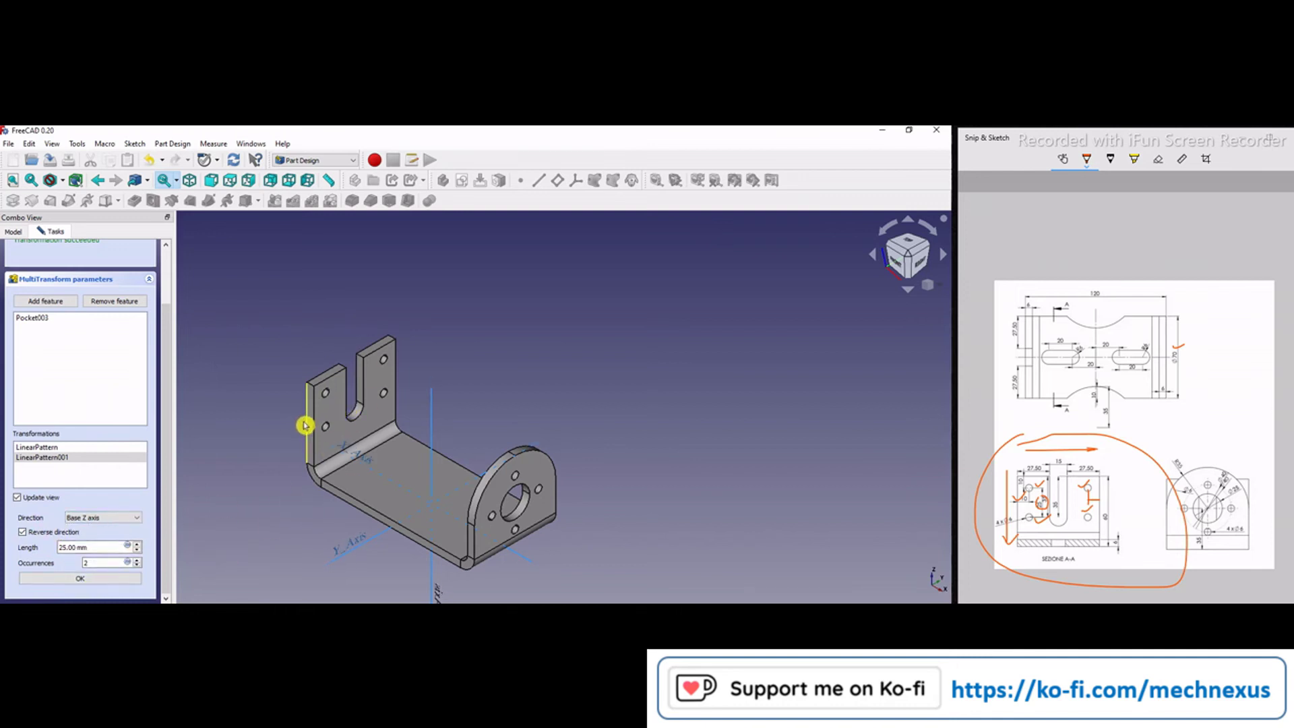
pyautogui.scroll(3, 305, 424)
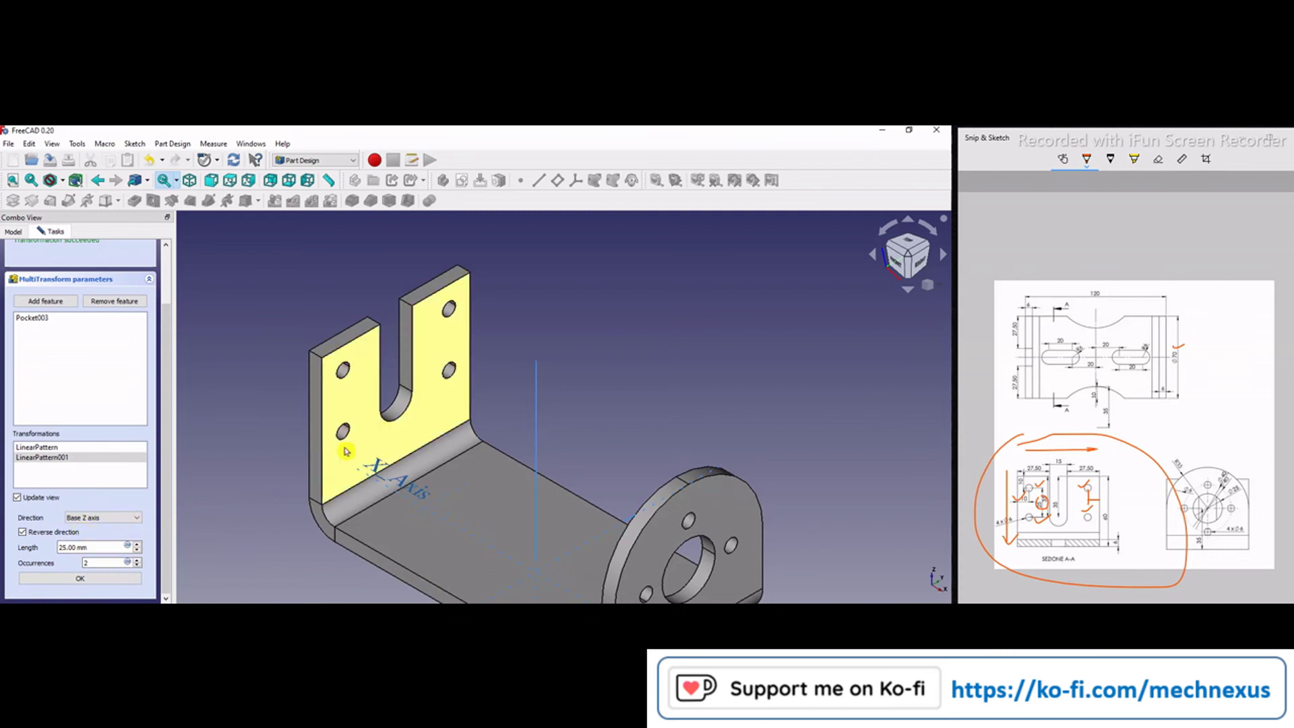
pyautogui.scroll(-3, 267, 497)
pyautogui.scroll(2, 106, 400)
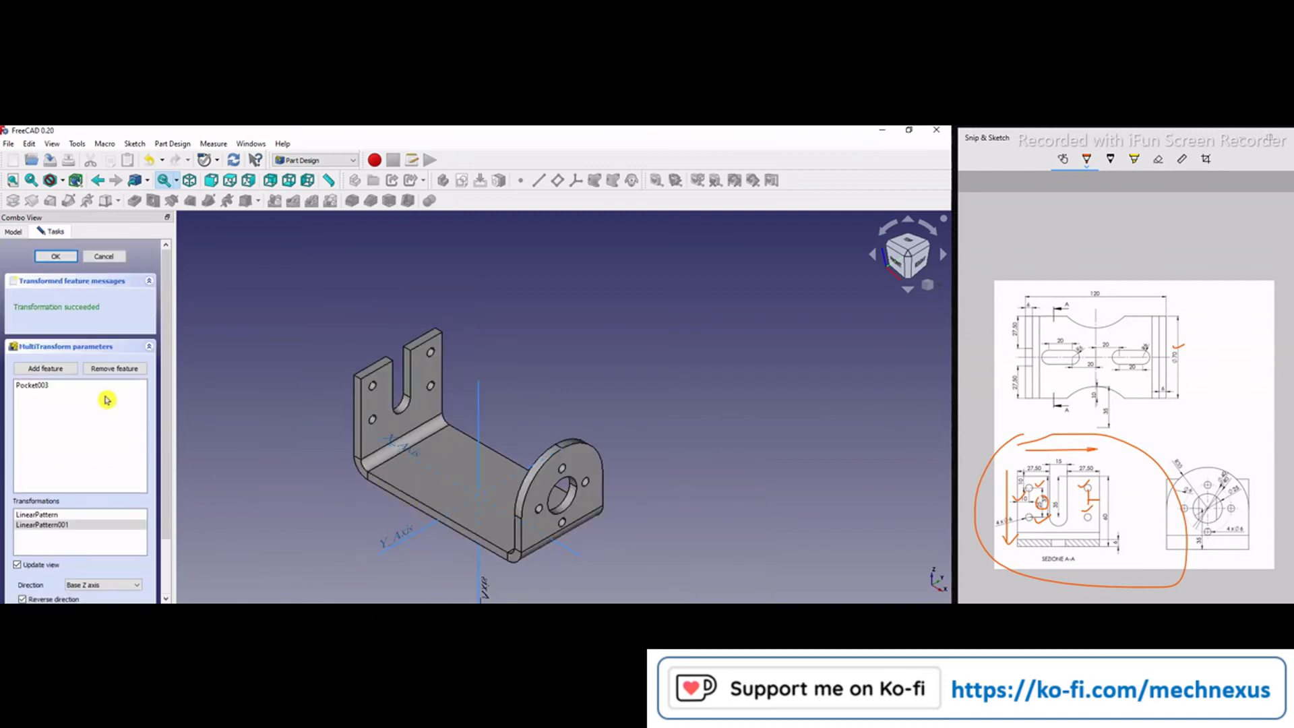
pyautogui.click(60, 257)
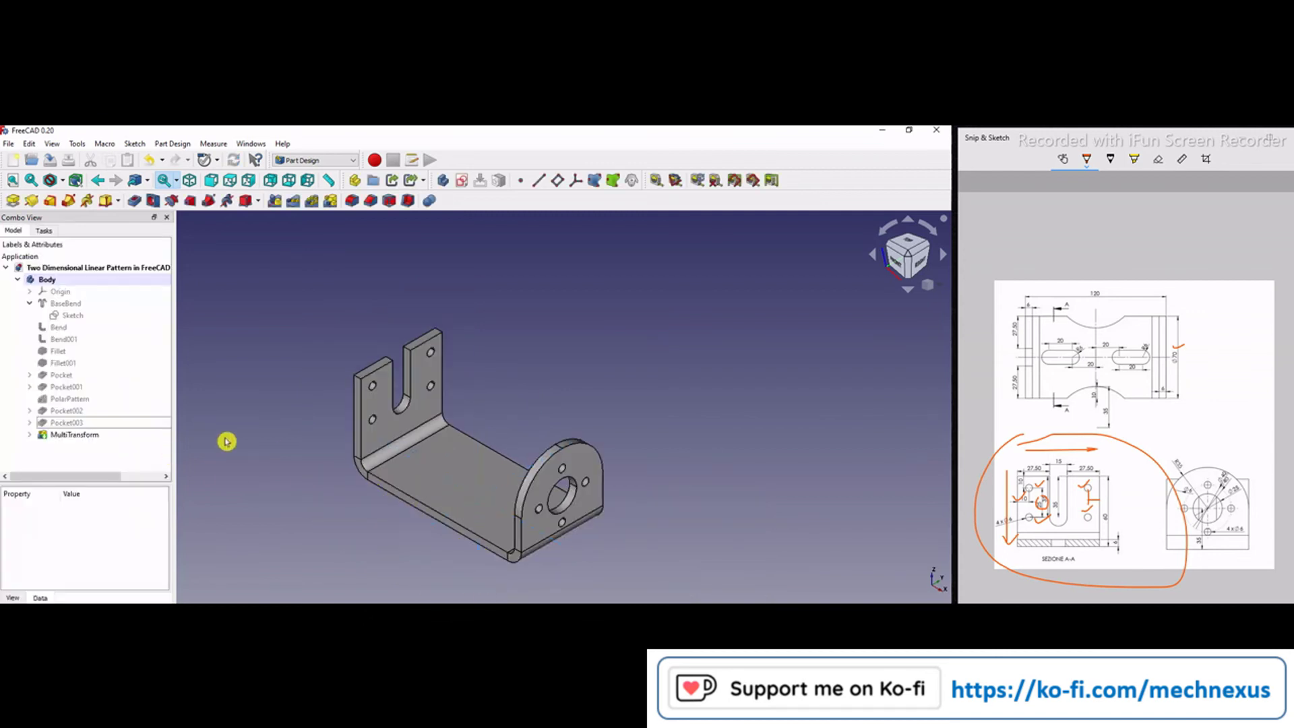
# Step: Examine the MultiTransform feature and its hole pattern on the bracket's slotted flange
pyautogui.click(85, 435)
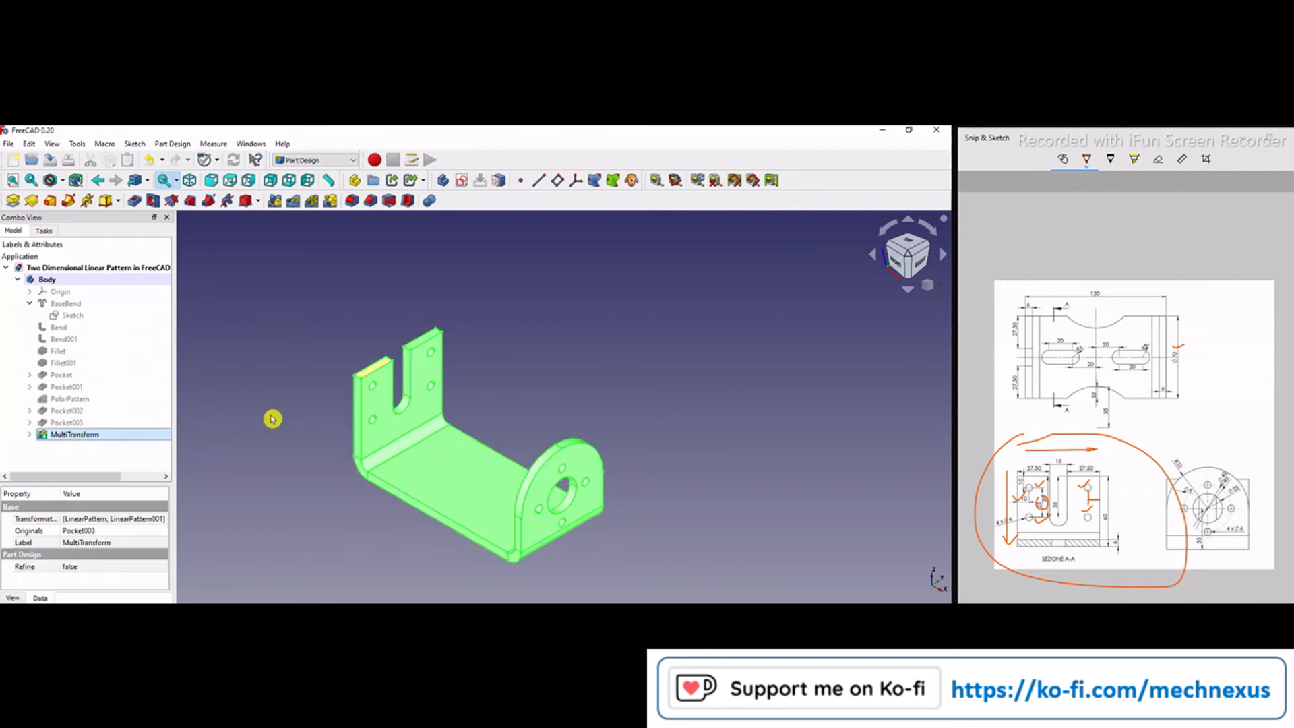
pyautogui.scroll(1, 294, 482)
pyautogui.click(534, 337)
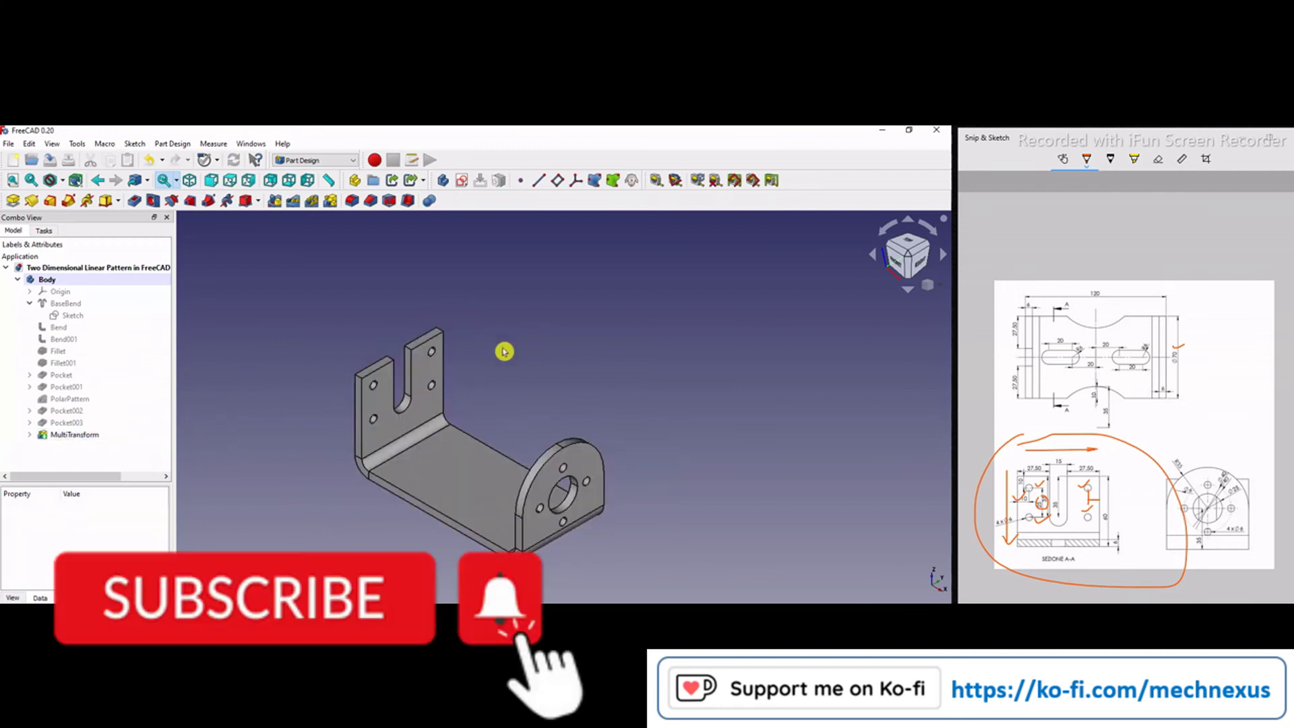
pyautogui.scroll(1, 475, 369)
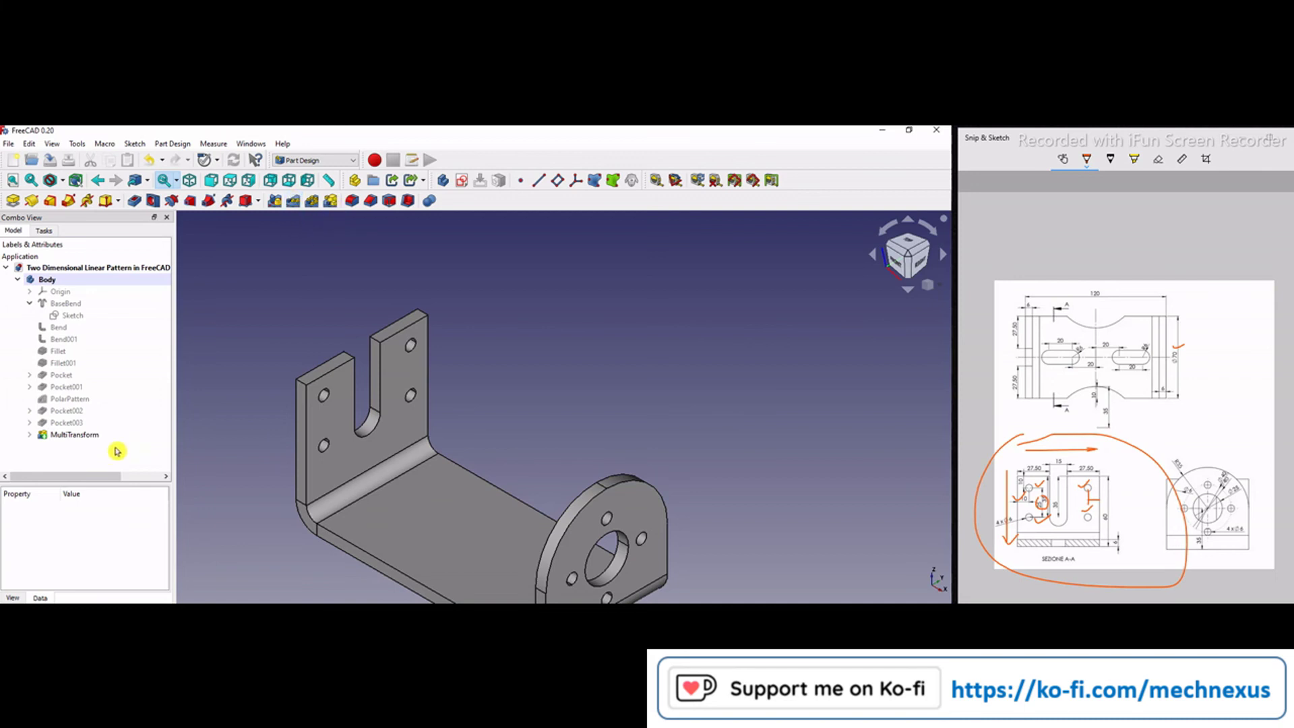
pyautogui.scroll(-1, 458, 409)
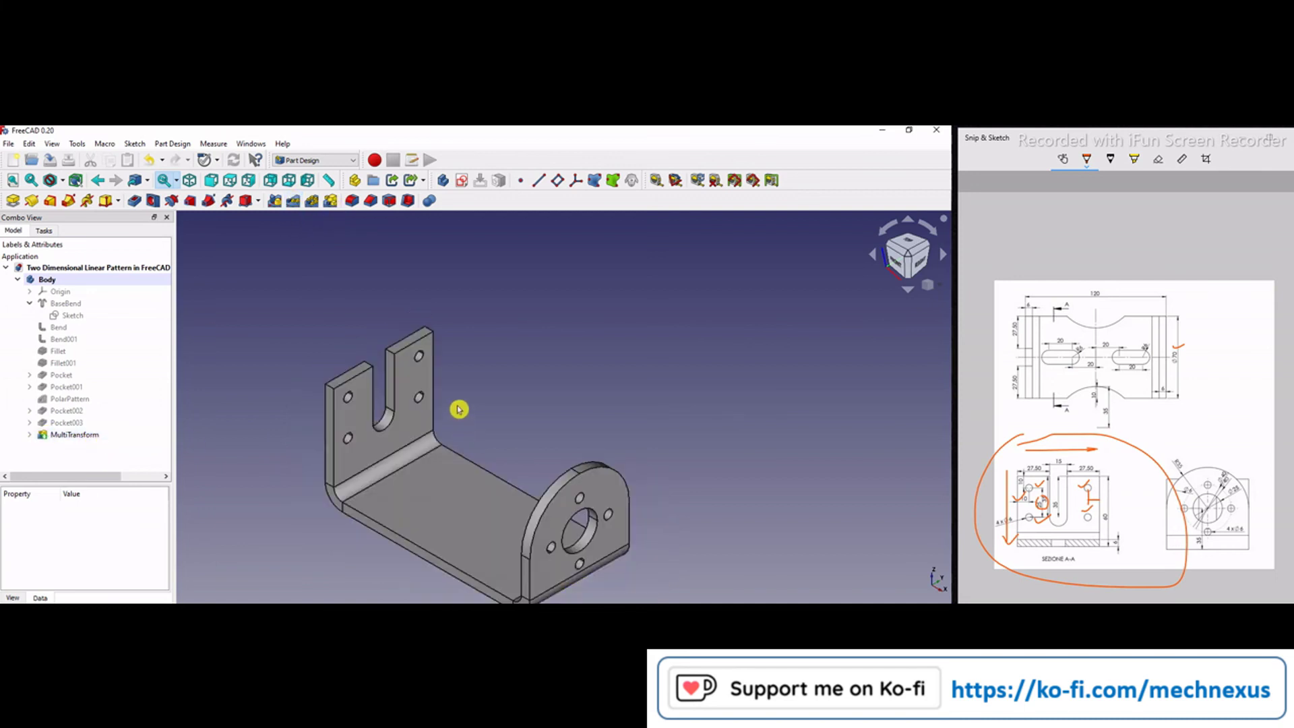
pyautogui.scroll(1, 404, 439)
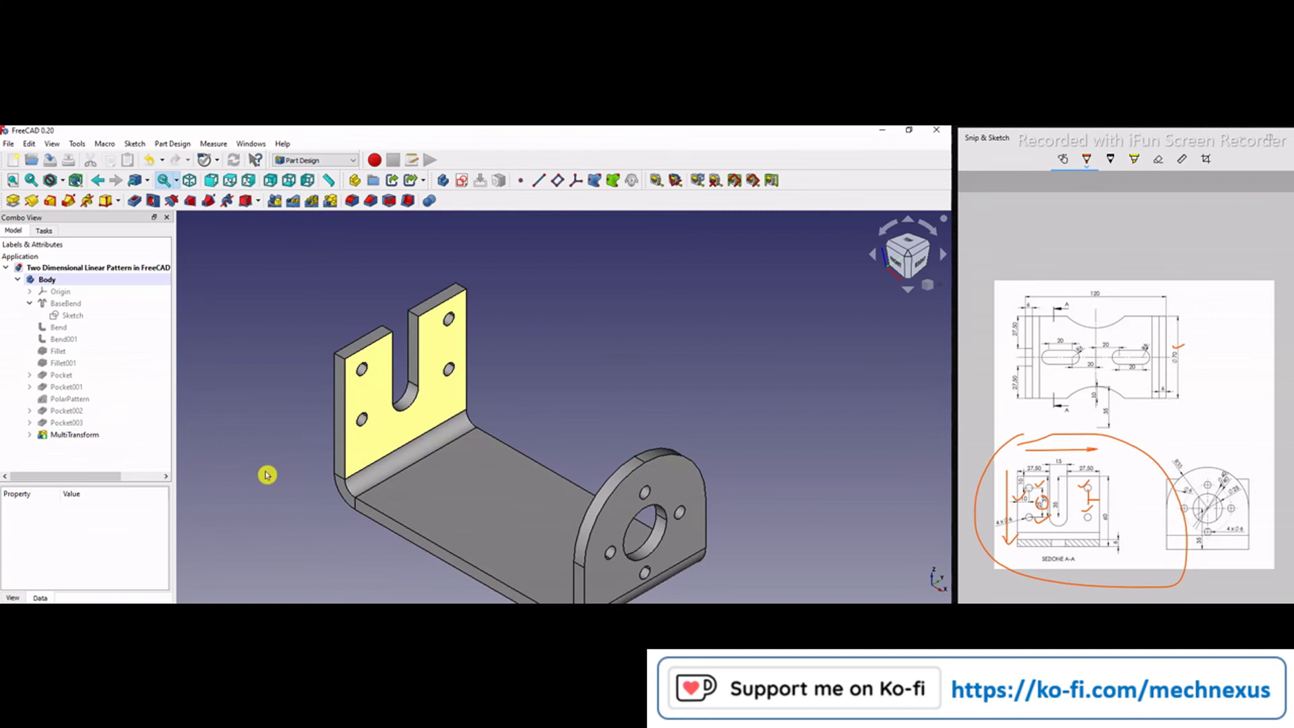
pyautogui.scroll(-1, 267, 475)
pyautogui.scroll(1, 350, 533)
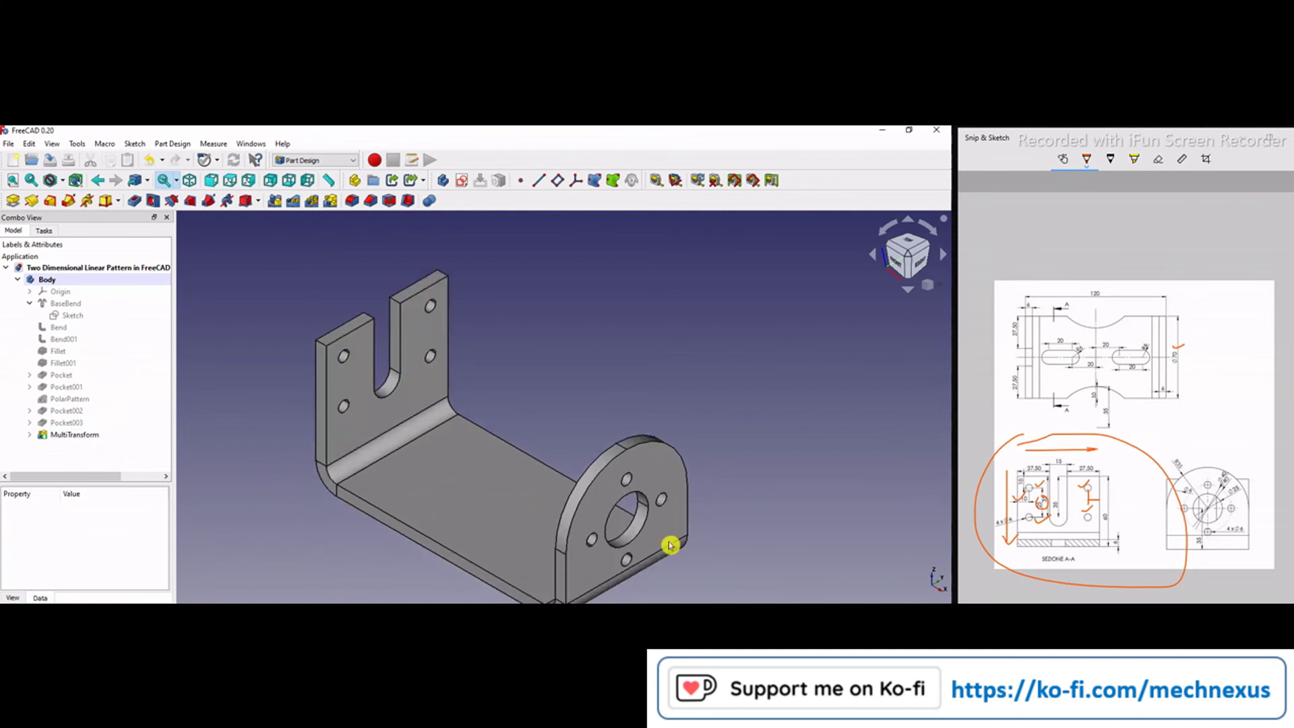
pyautogui.scroll(-1, 337, 448)
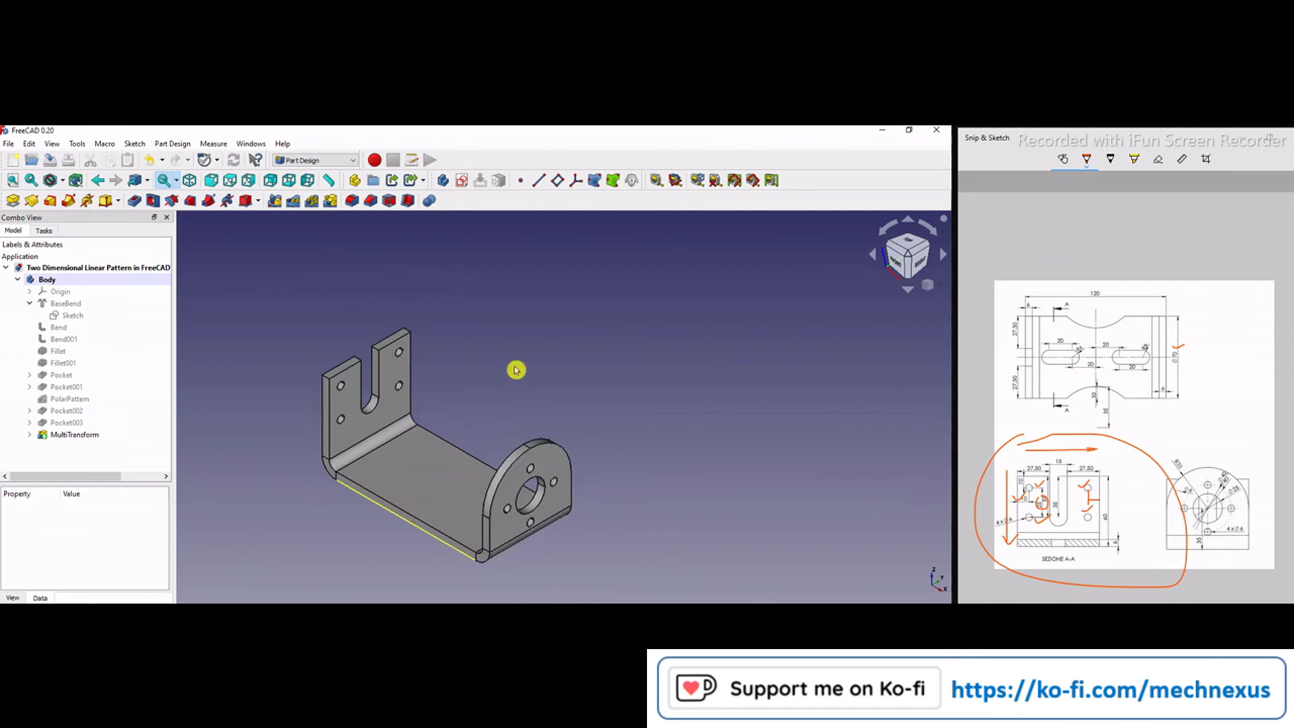
pyautogui.scroll(1, 517, 370)
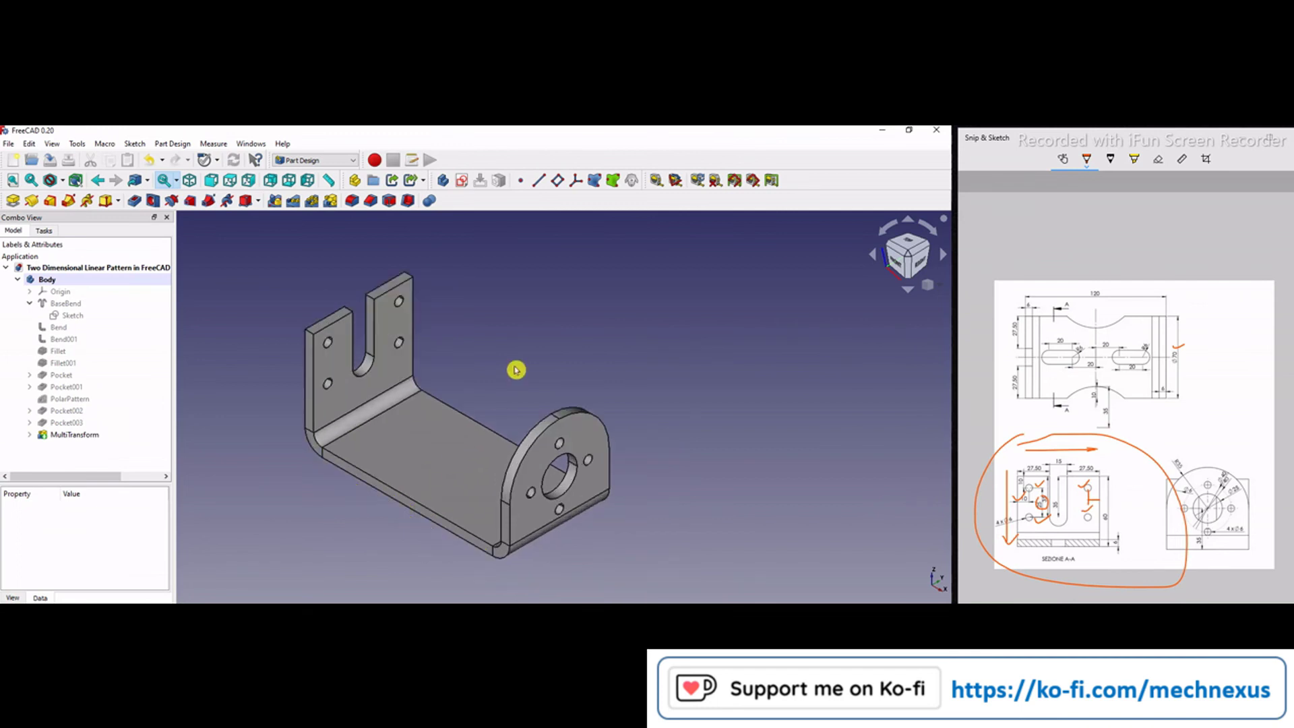